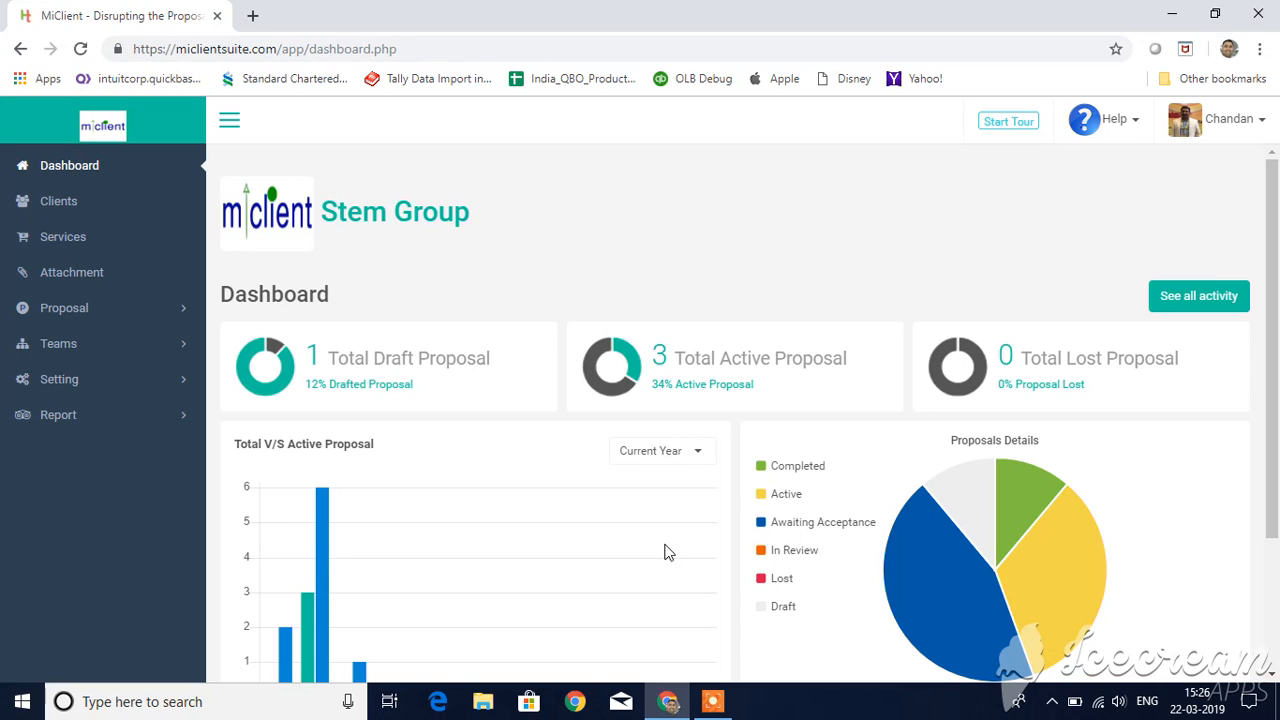
# Step: Look over the client list, the service list and the dashboard's proposal charts and totals
pyautogui.click(121, 201)
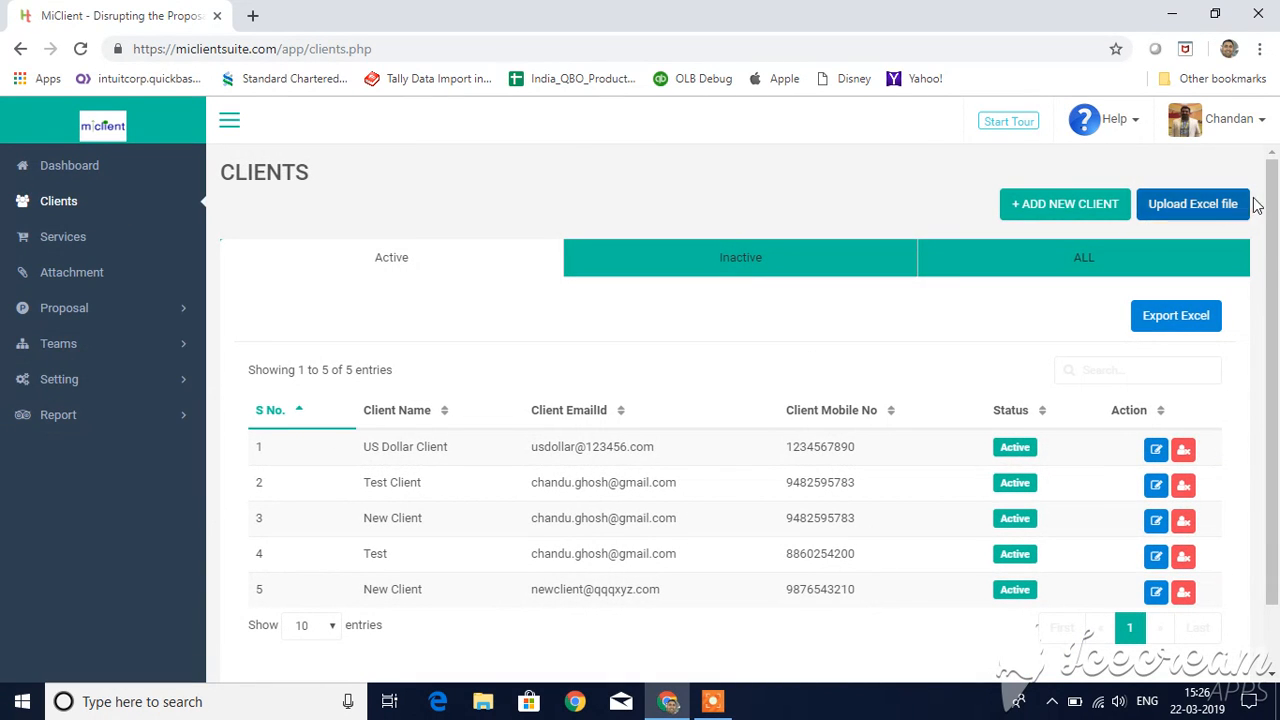
pyautogui.click(106, 240)
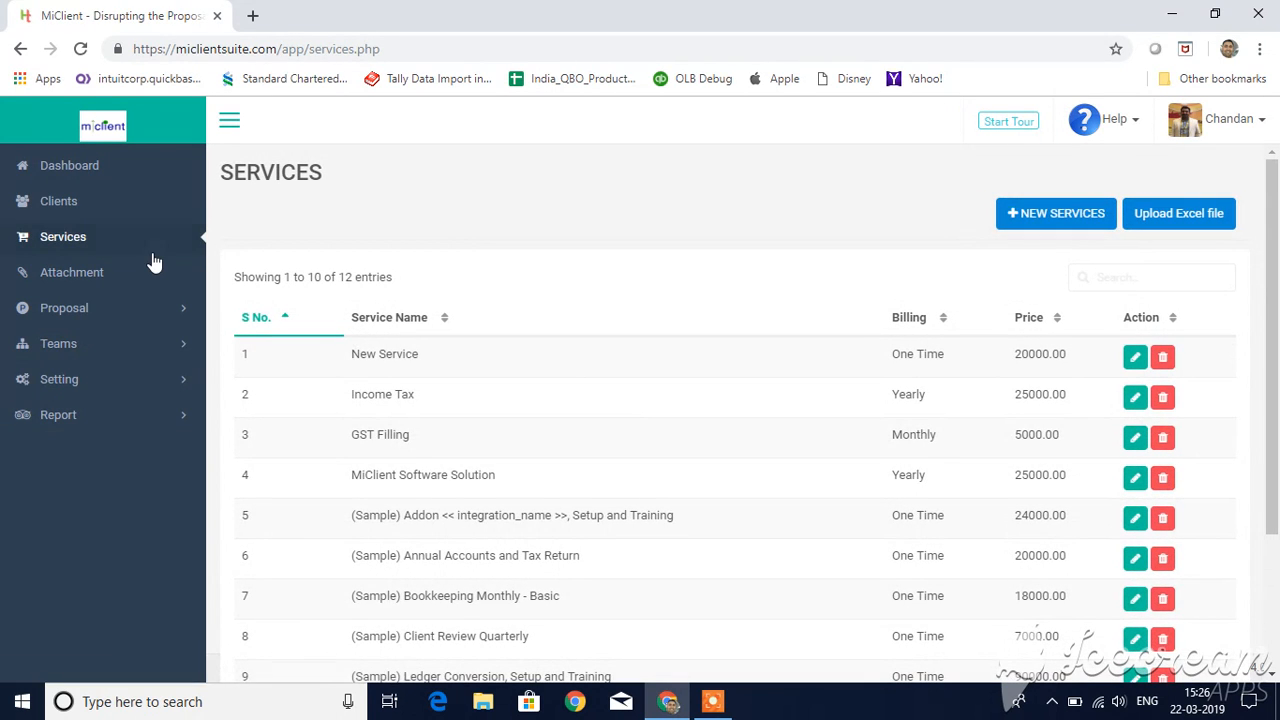
pyautogui.click(113, 181)
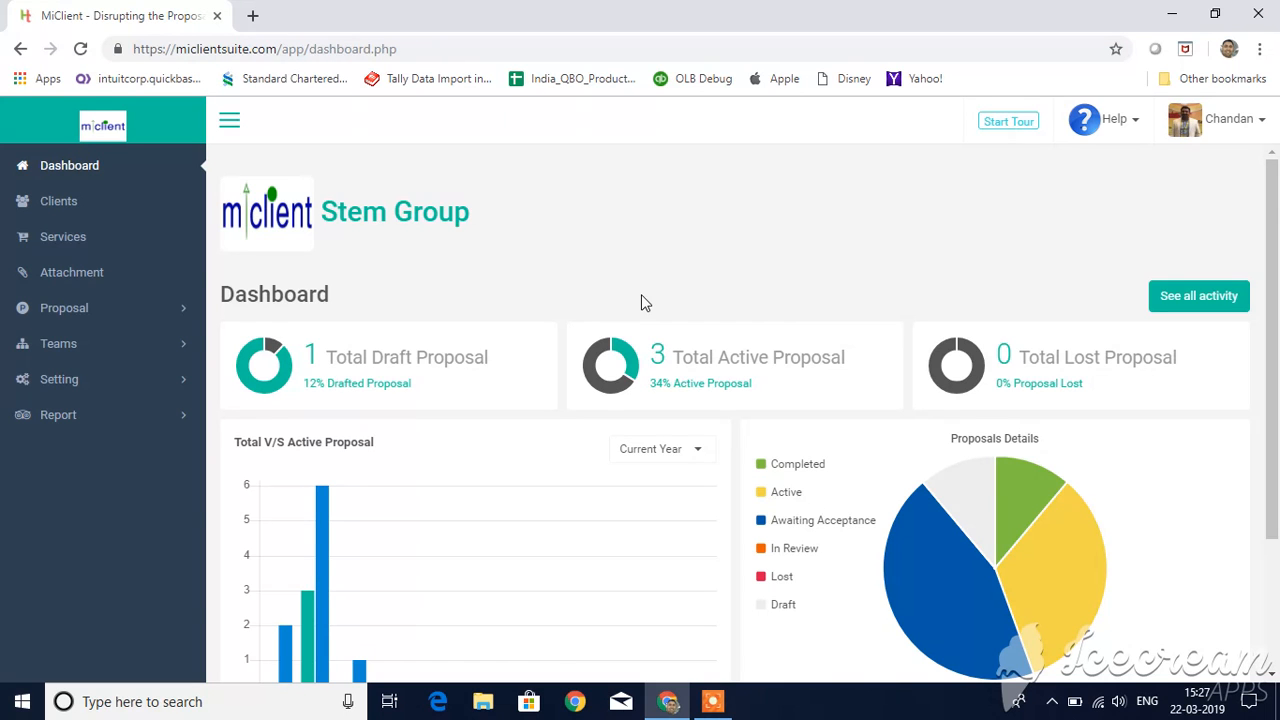
pyautogui.scroll(-2, 641, 294)
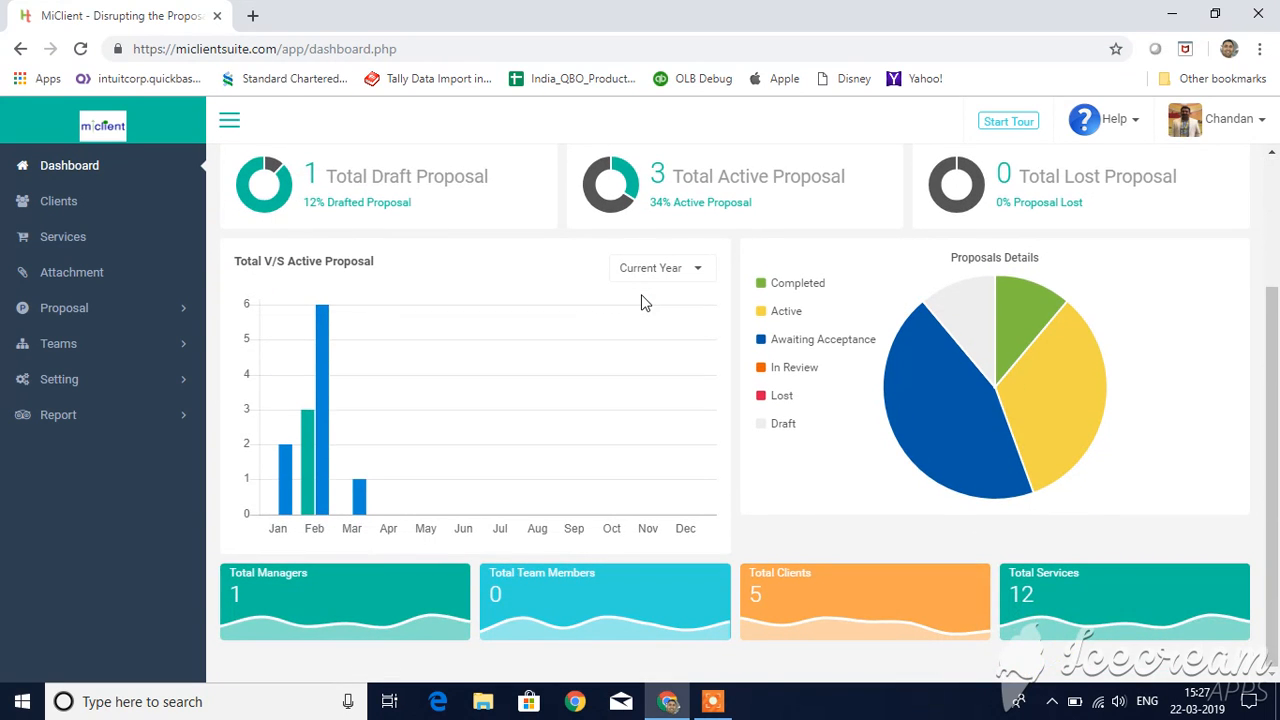
pyautogui.scroll(2, 643, 302)
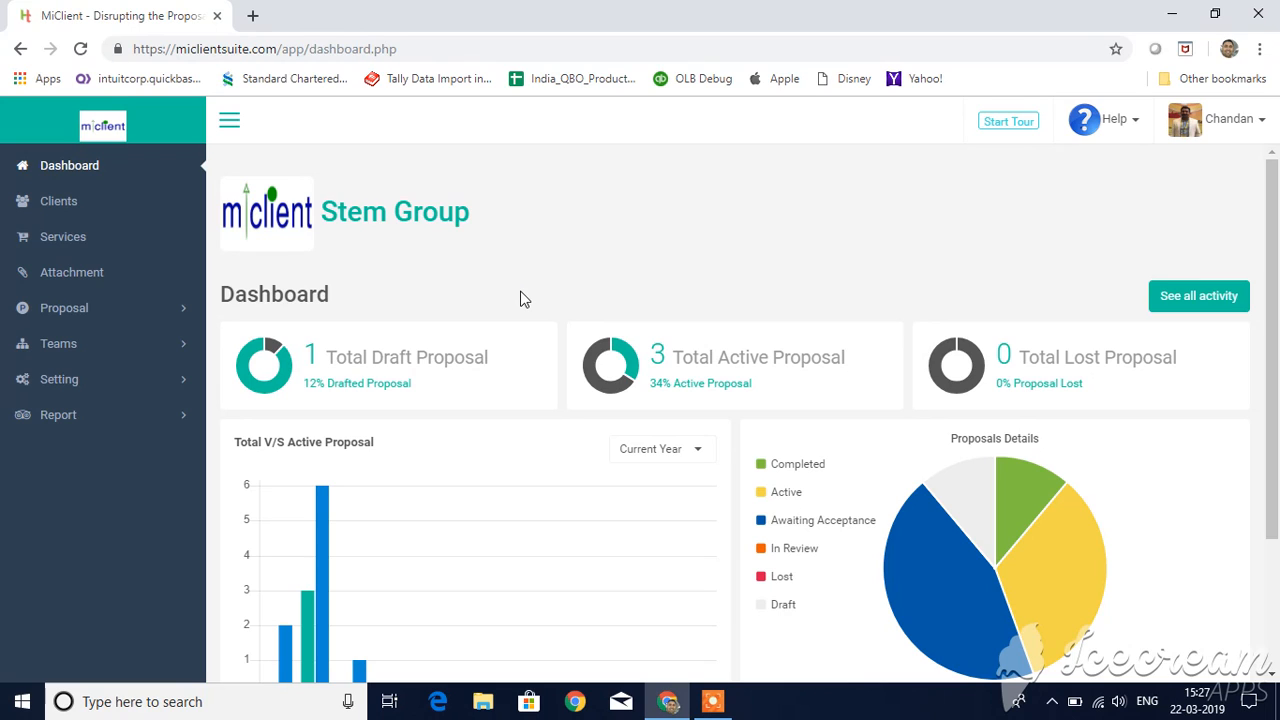
# Step: Start a new proposal from the list of all proposals
pyautogui.click(138, 312)
pyautogui.click(116, 352)
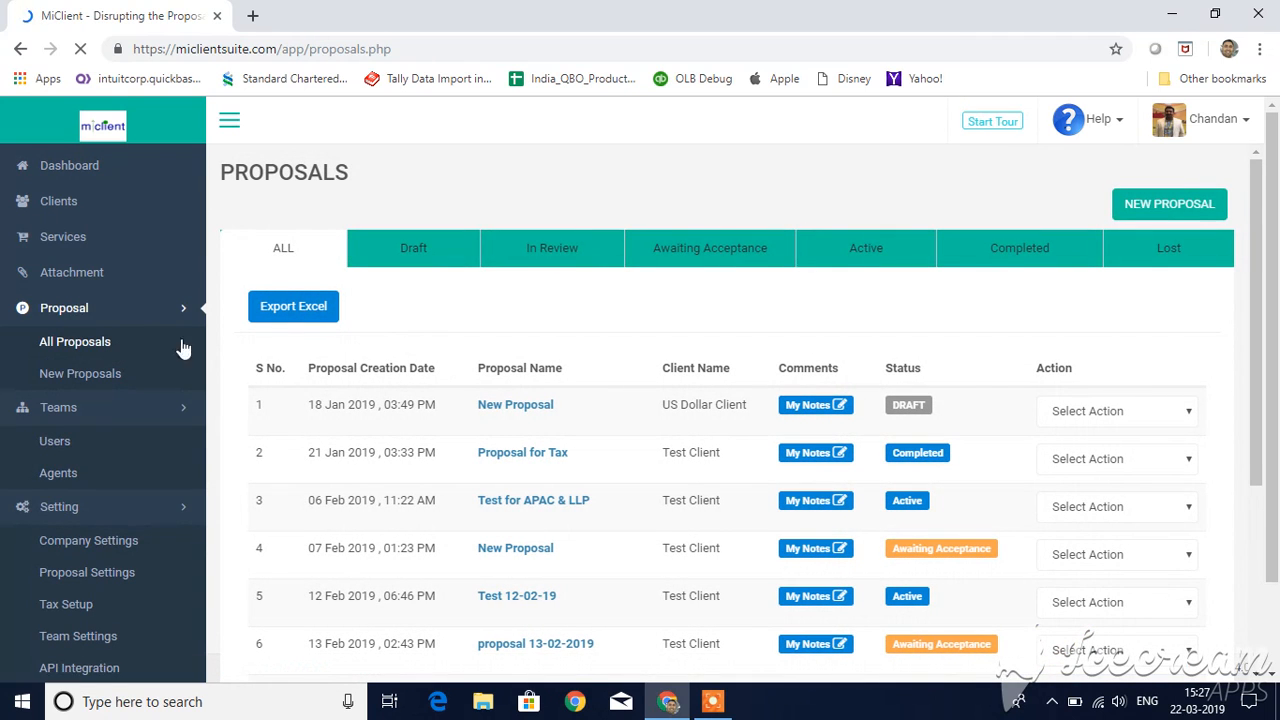
pyautogui.click(1192, 206)
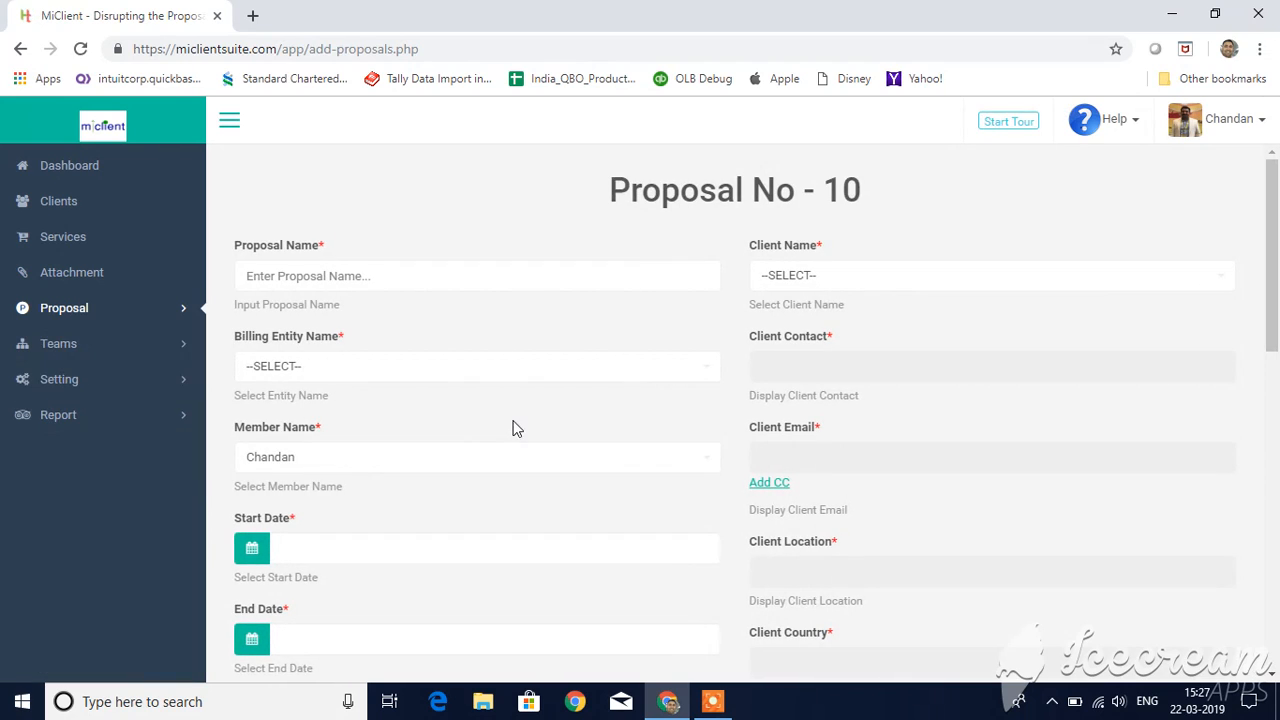
# Step: Name the proposal "A/C Services for New Client" and choose New Company Entity as its billing entity
pyautogui.click(450, 282)
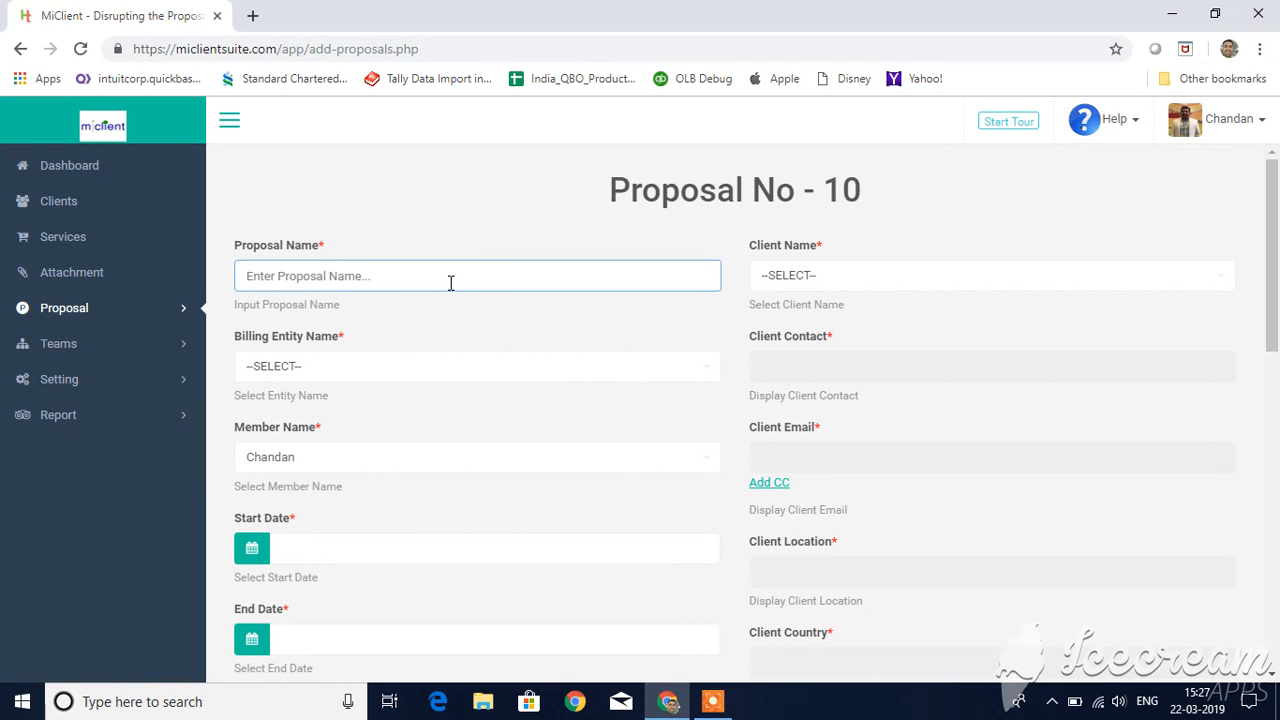
pyautogui.write('A/')
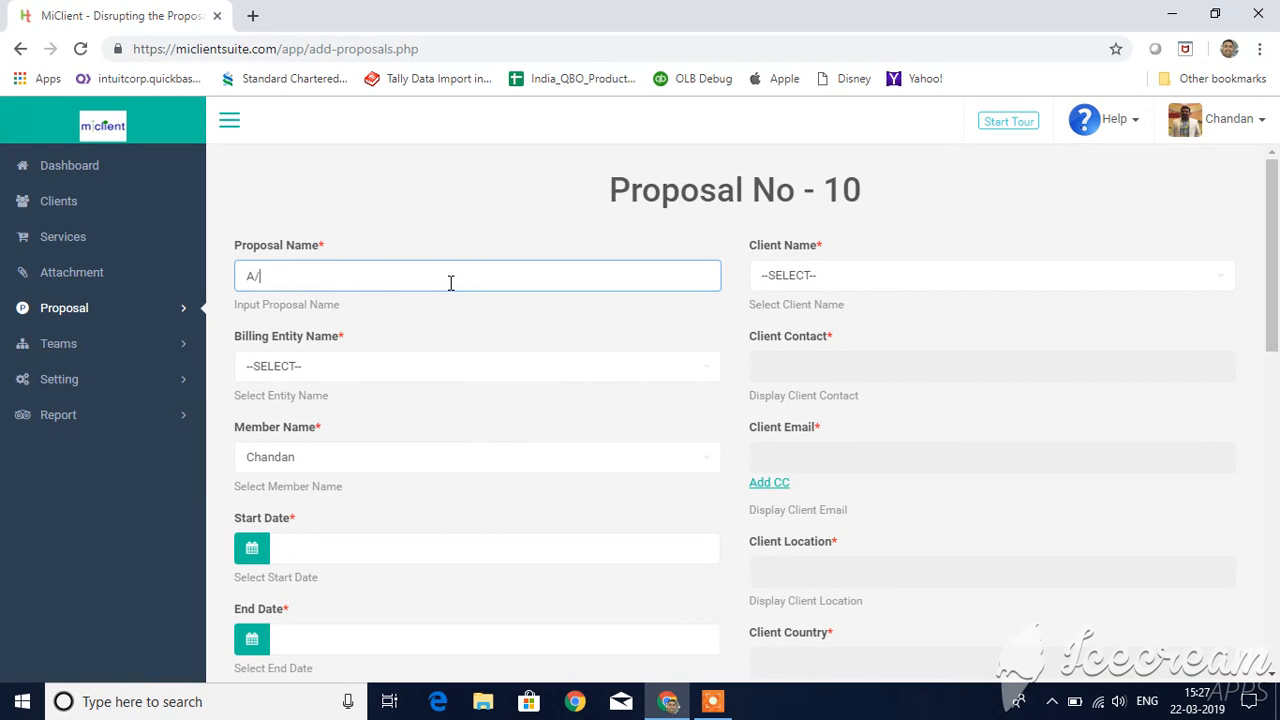
pyautogui.write('C Services for New Client')
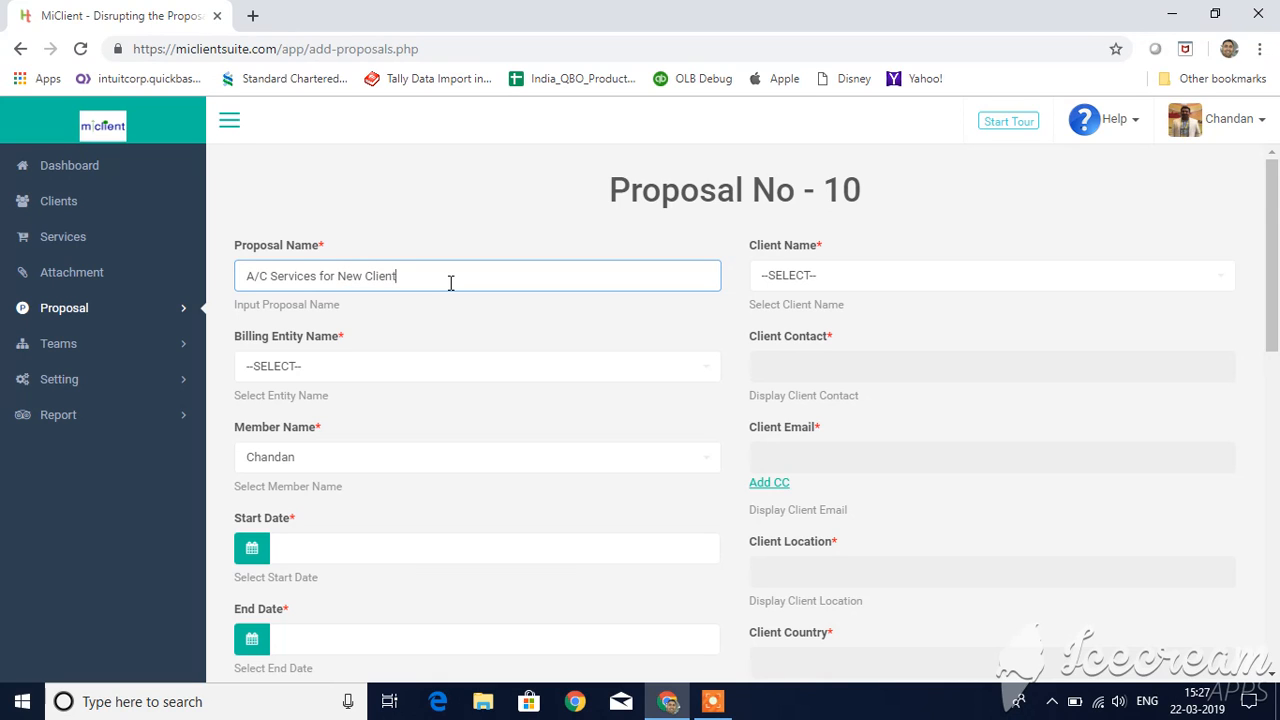
pyautogui.click(502, 370)
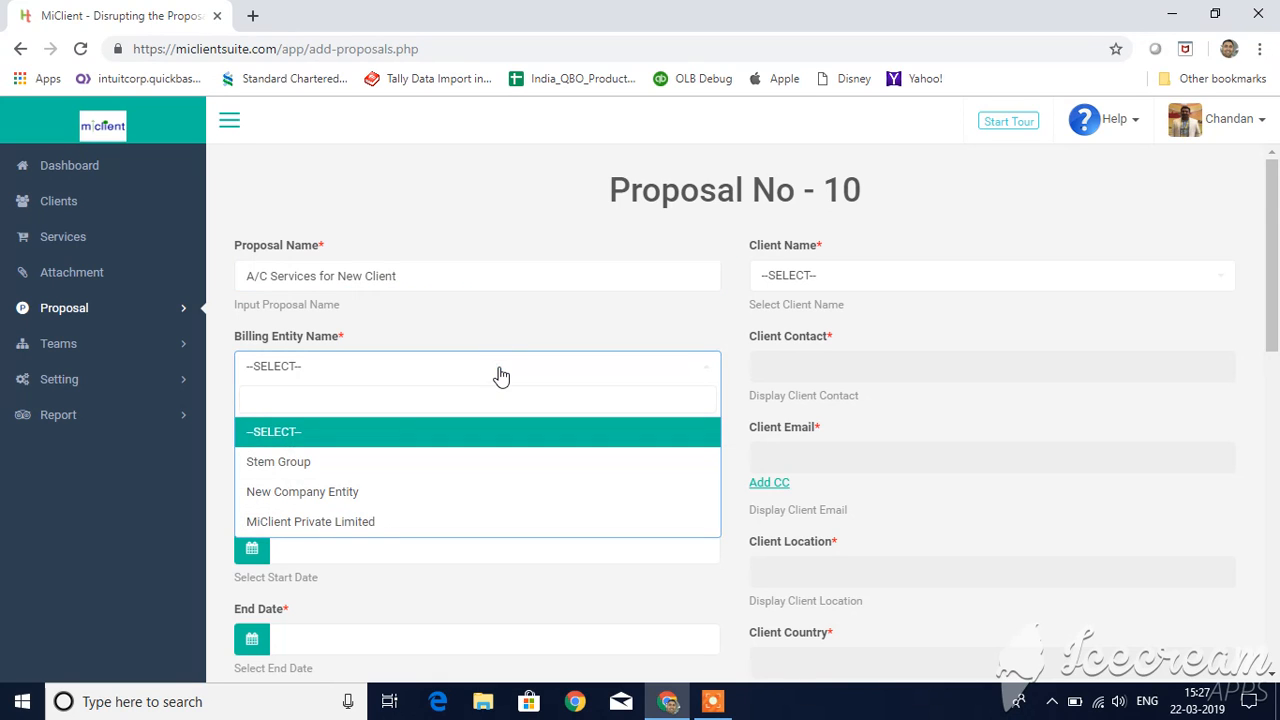
pyautogui.click(408, 491)
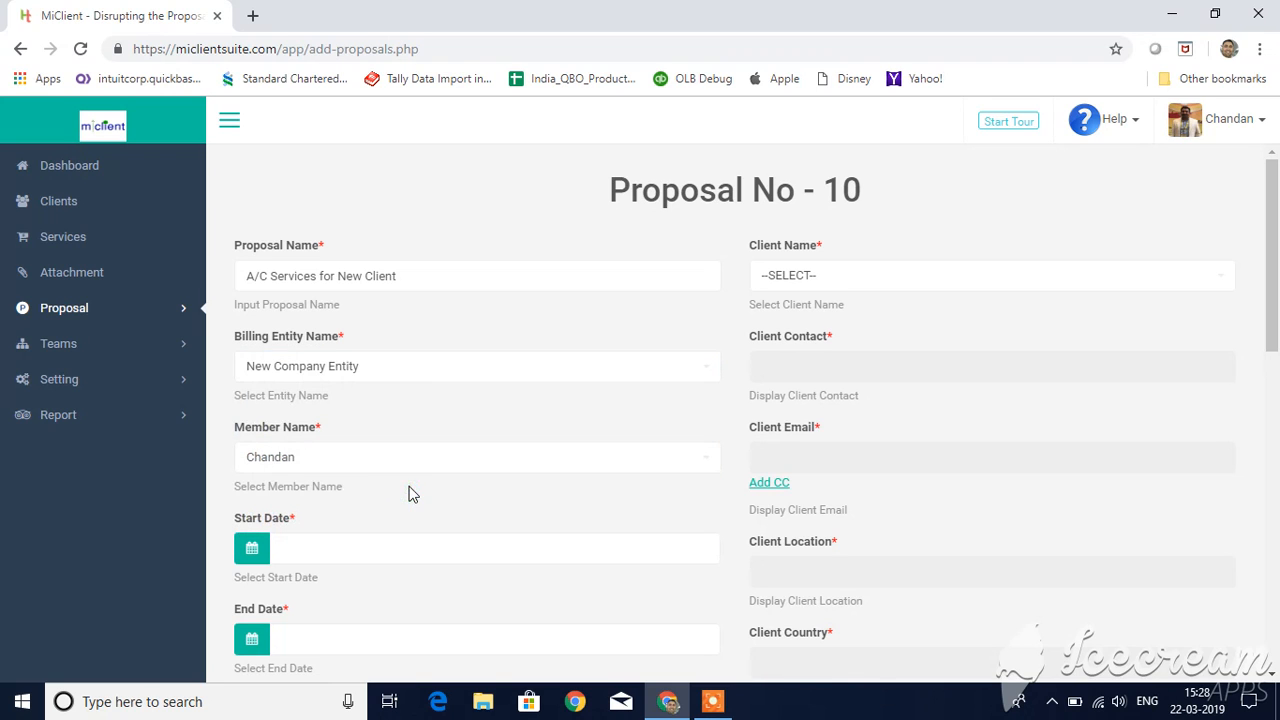
pyautogui.click(127, 386)
pyautogui.click(352, 456)
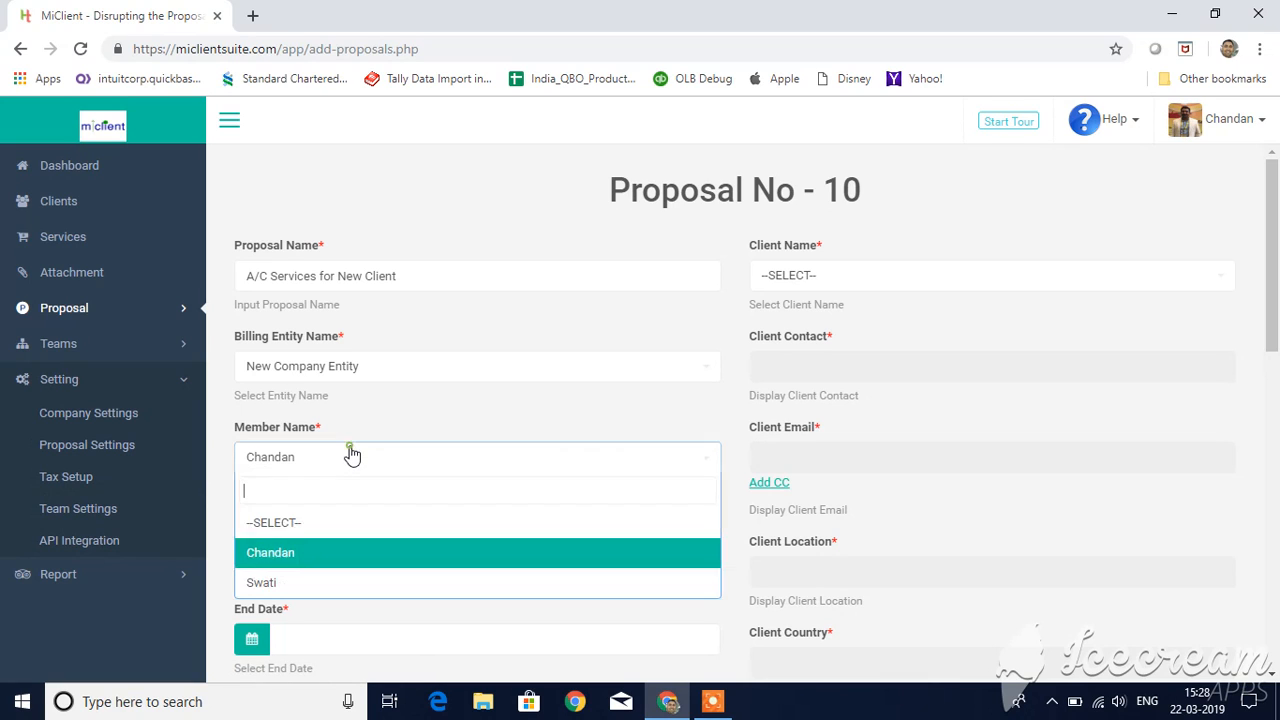
pyautogui.click(352, 456)
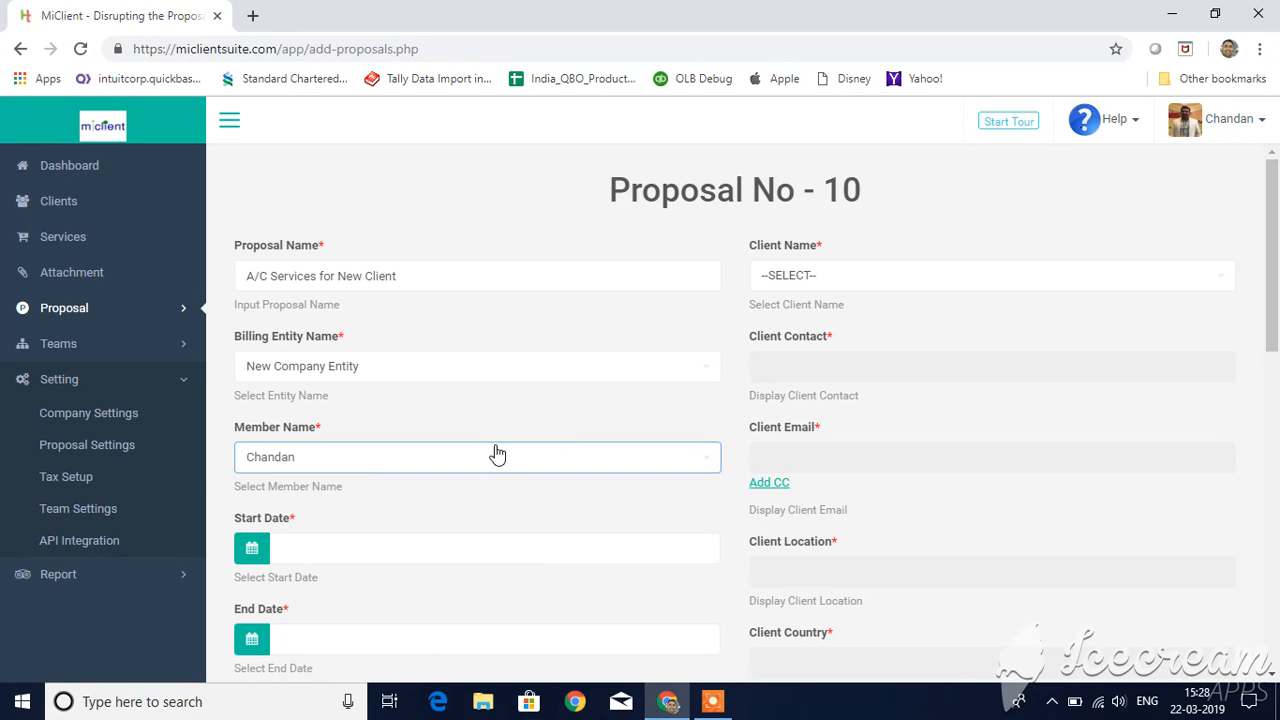
pyautogui.scroll(-1, 497, 455)
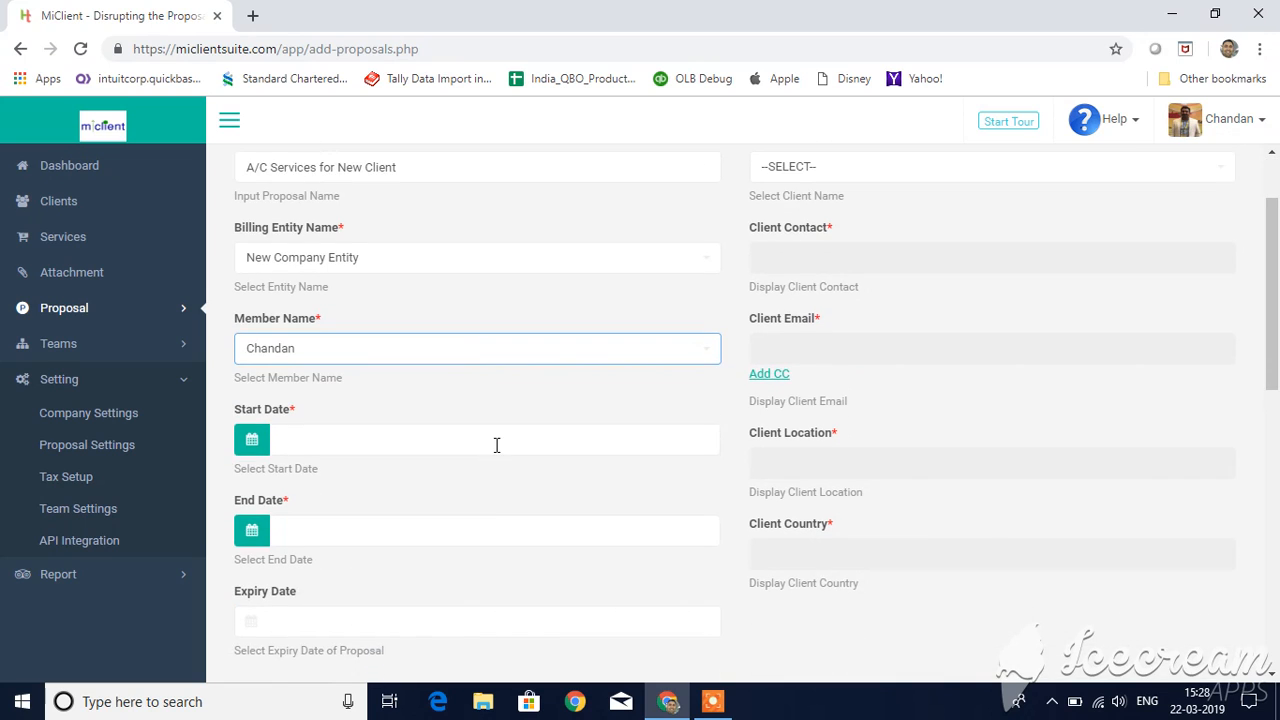
pyautogui.click(400, 360)
pyautogui.click(400, 360)
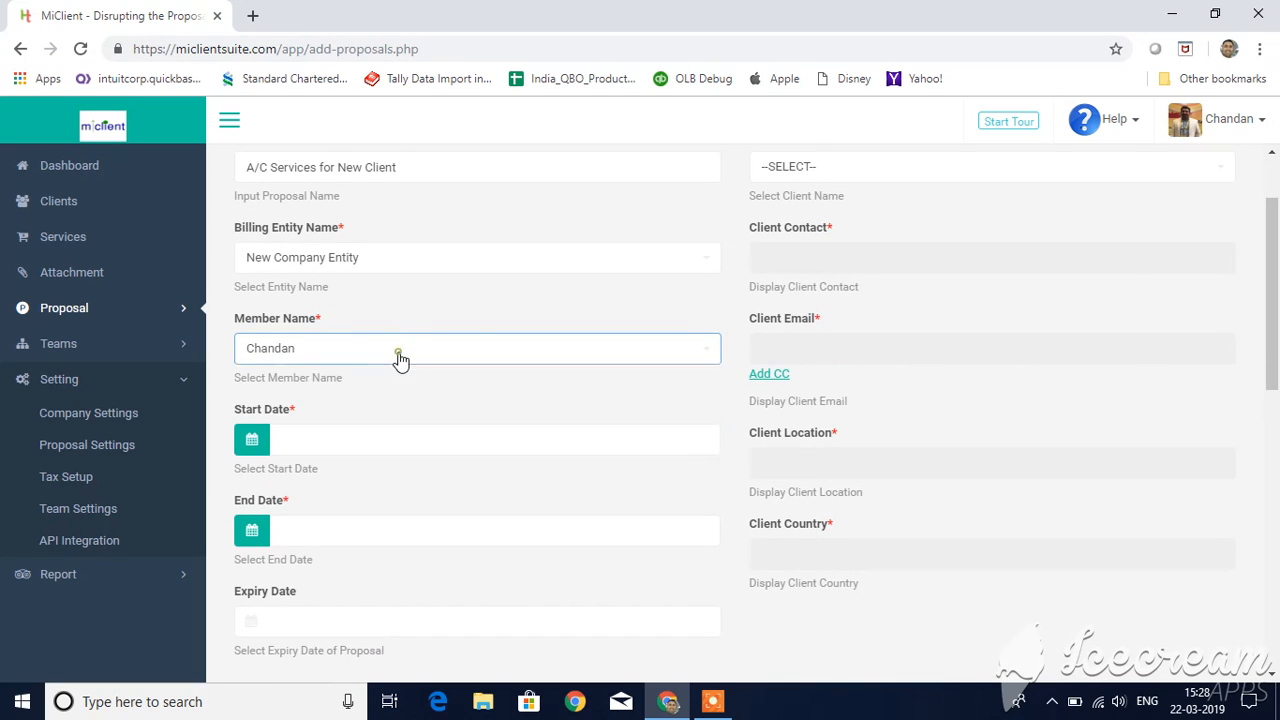
pyautogui.click(178, 350)
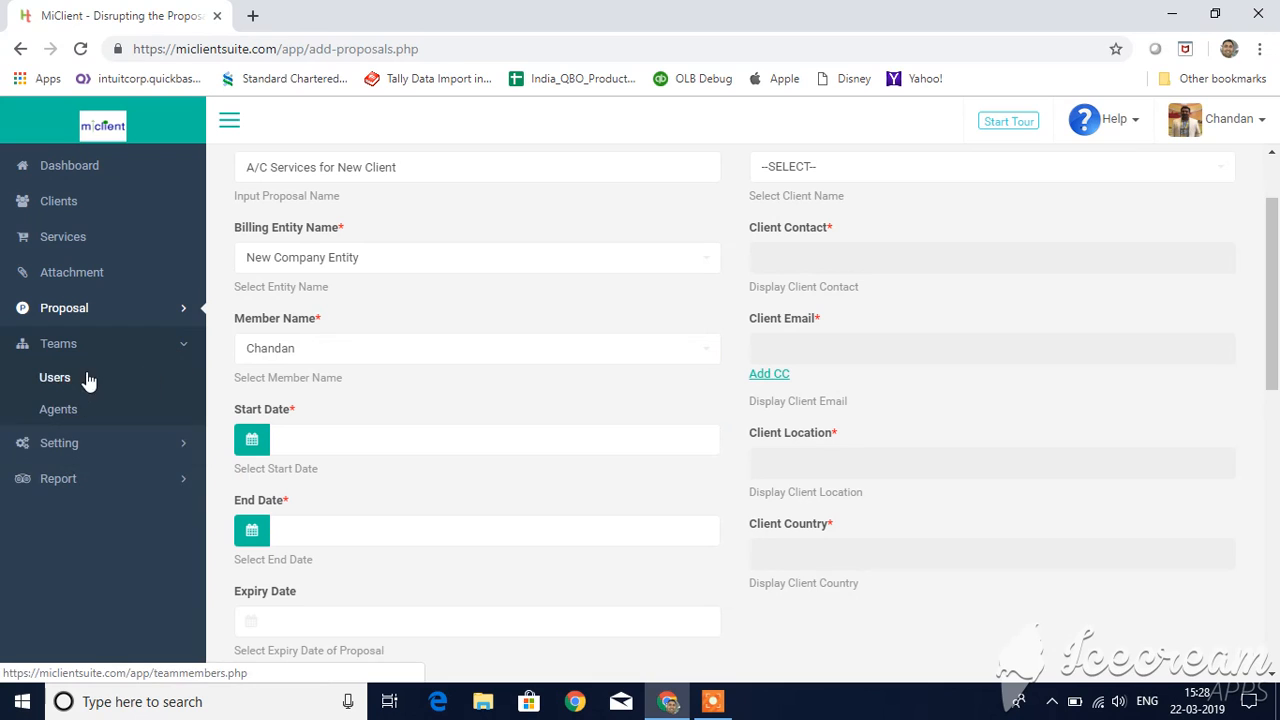
# Step: Set the proposal's start date to 2019-03-01 and its end date to 2019-03-31, leaving the expiry date empty
pyautogui.click(247, 442)
pyautogui.click(425, 260)
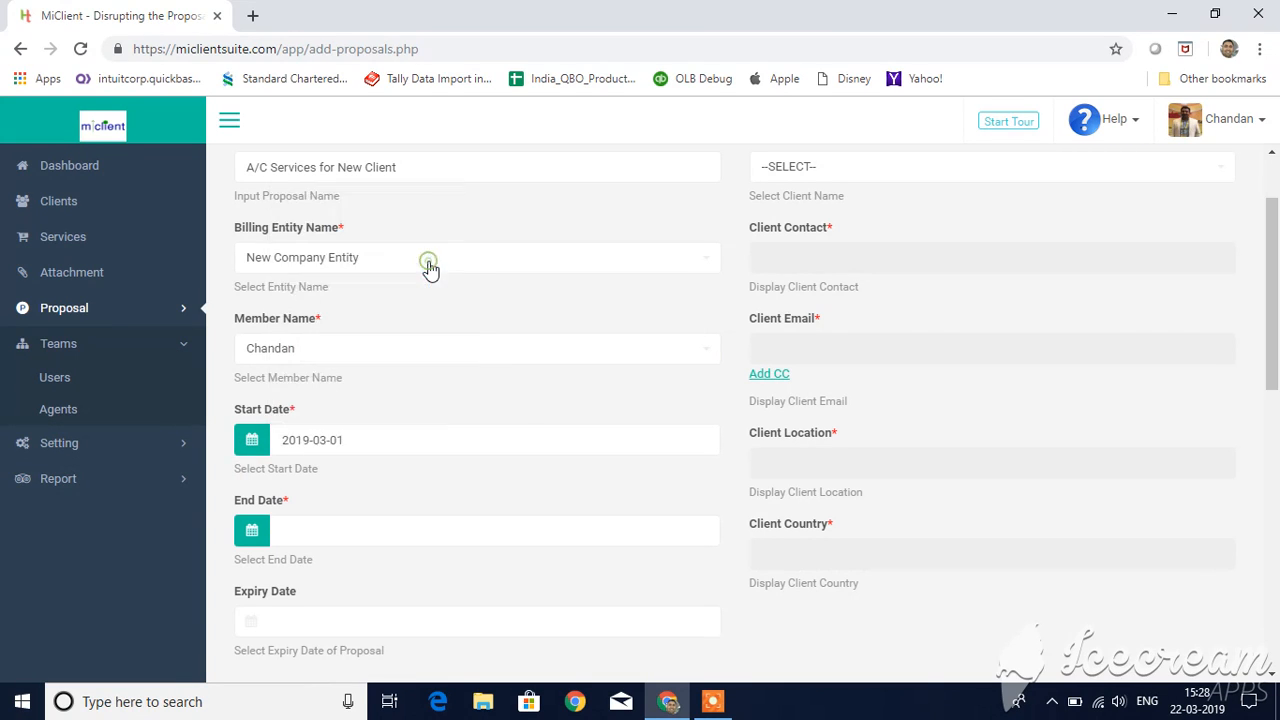
pyautogui.click(251, 530)
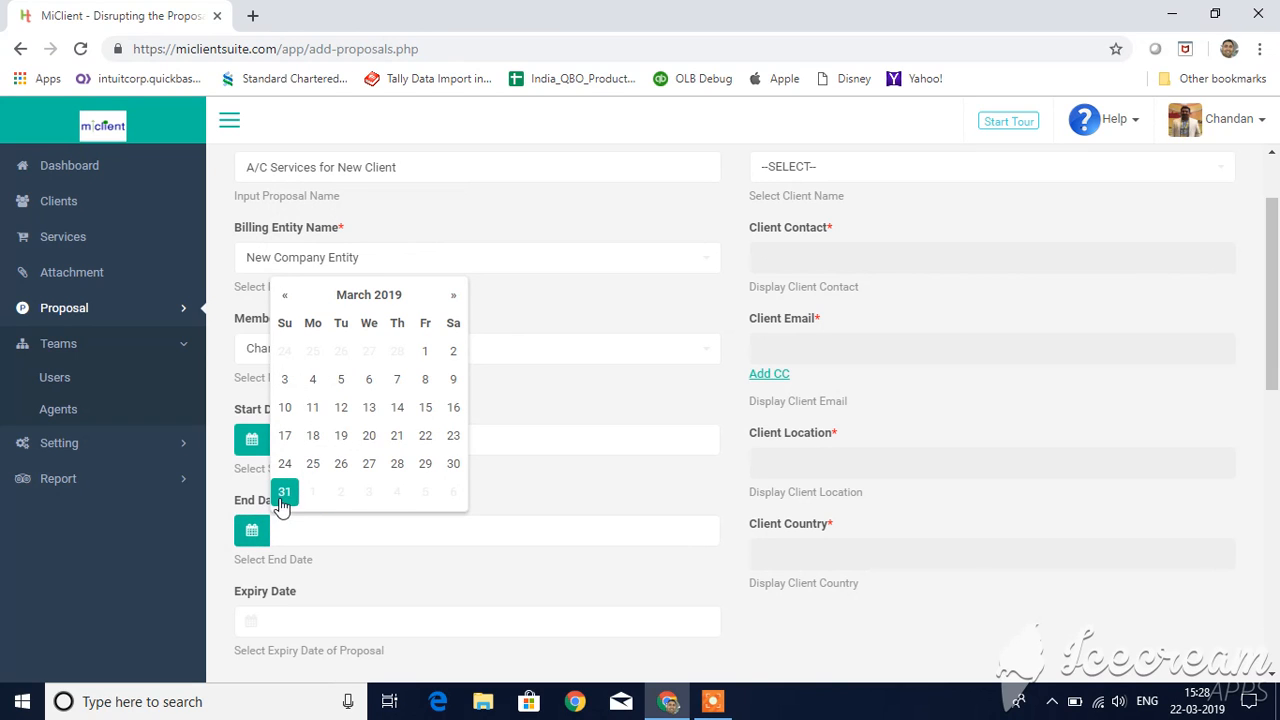
pyautogui.click(283, 498)
pyautogui.scroll(-2, 374, 517)
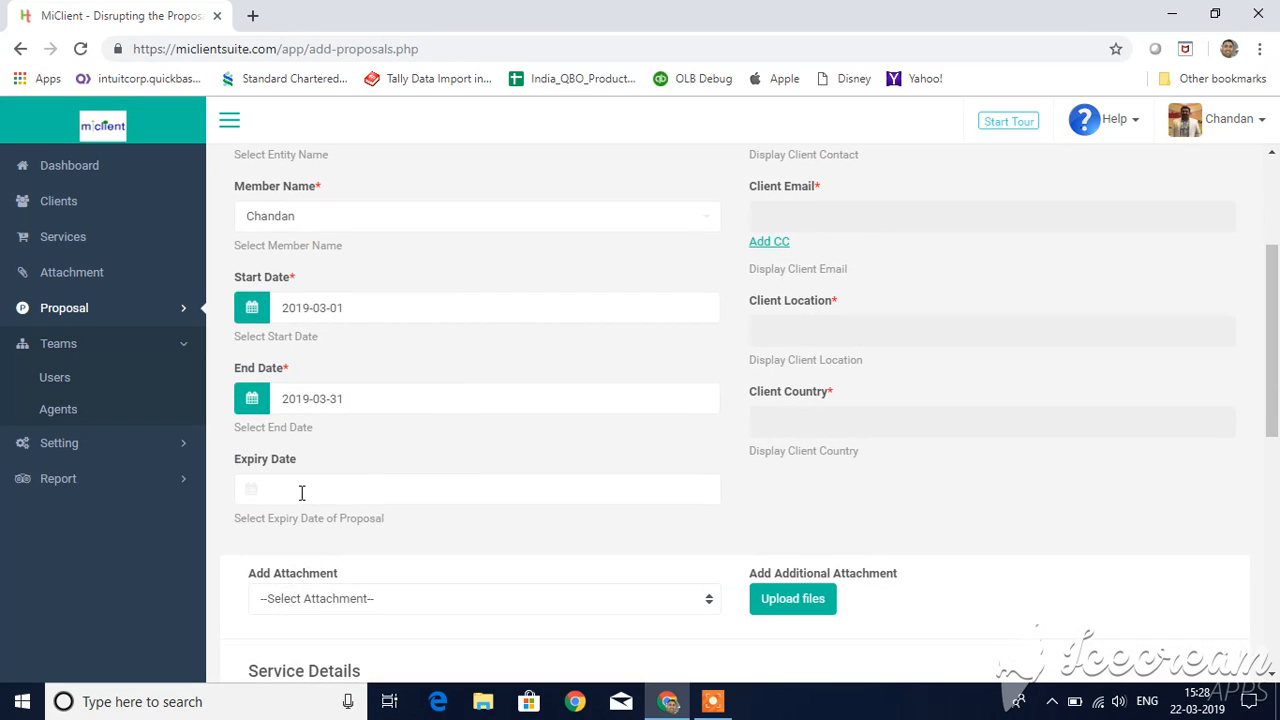
pyautogui.click(363, 496)
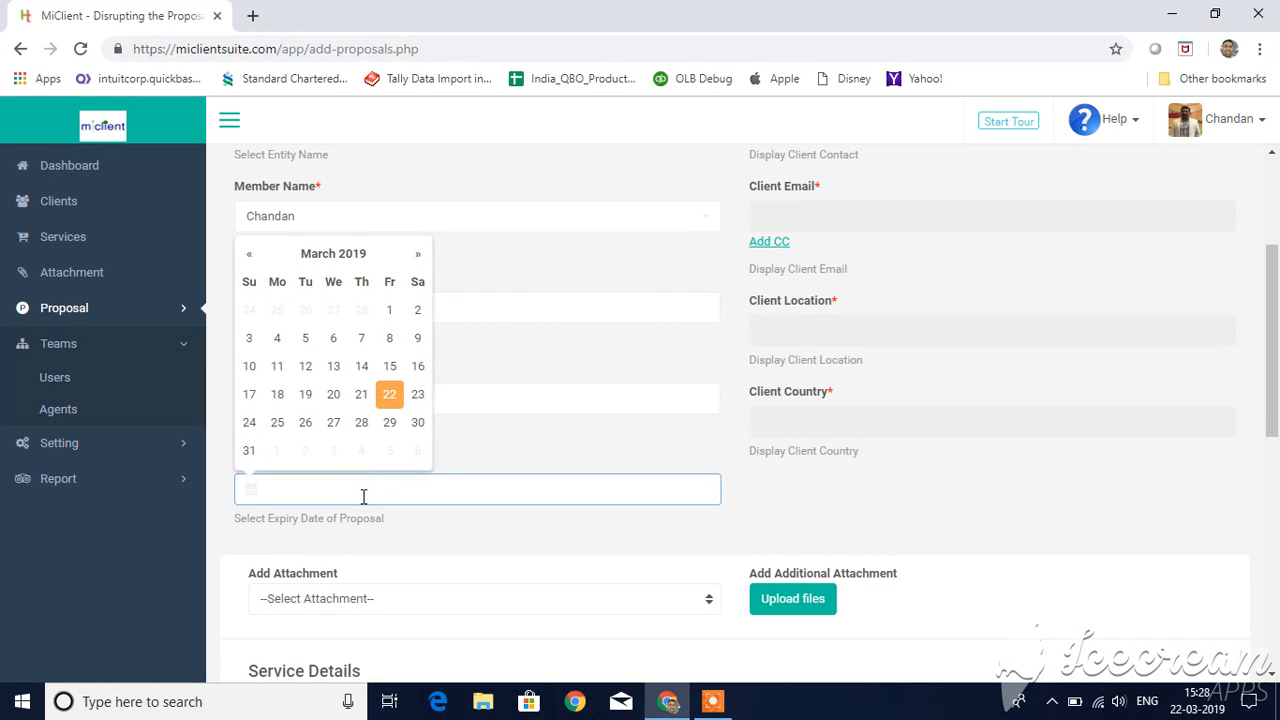
pyautogui.click(379, 521)
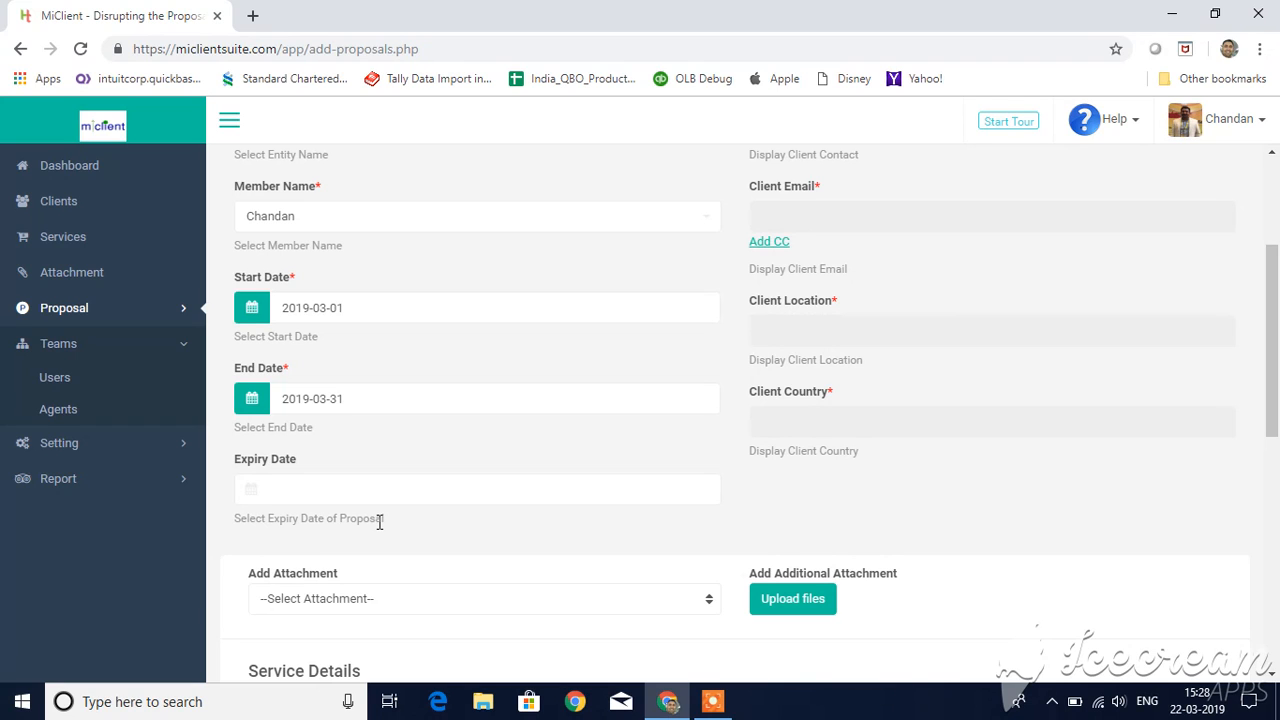
# Step: Select Test Client as the client for the proposal
pyautogui.scroll(3, 672, 463)
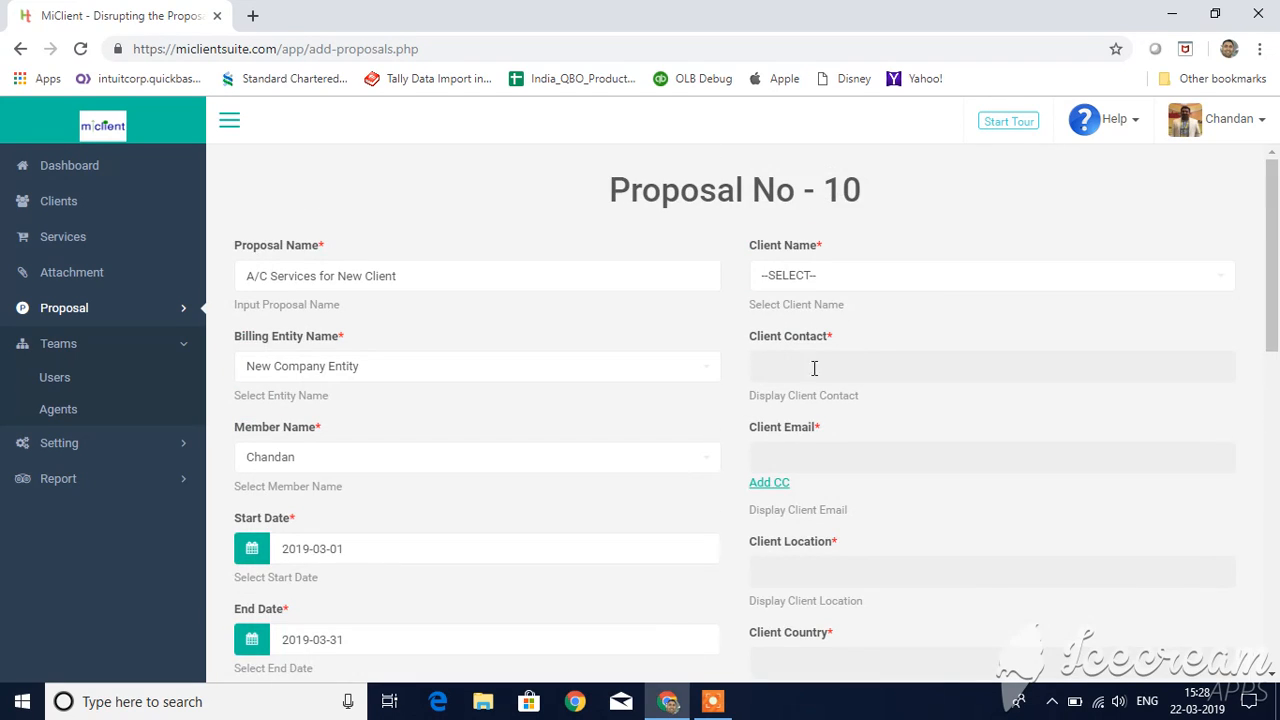
pyautogui.click(933, 285)
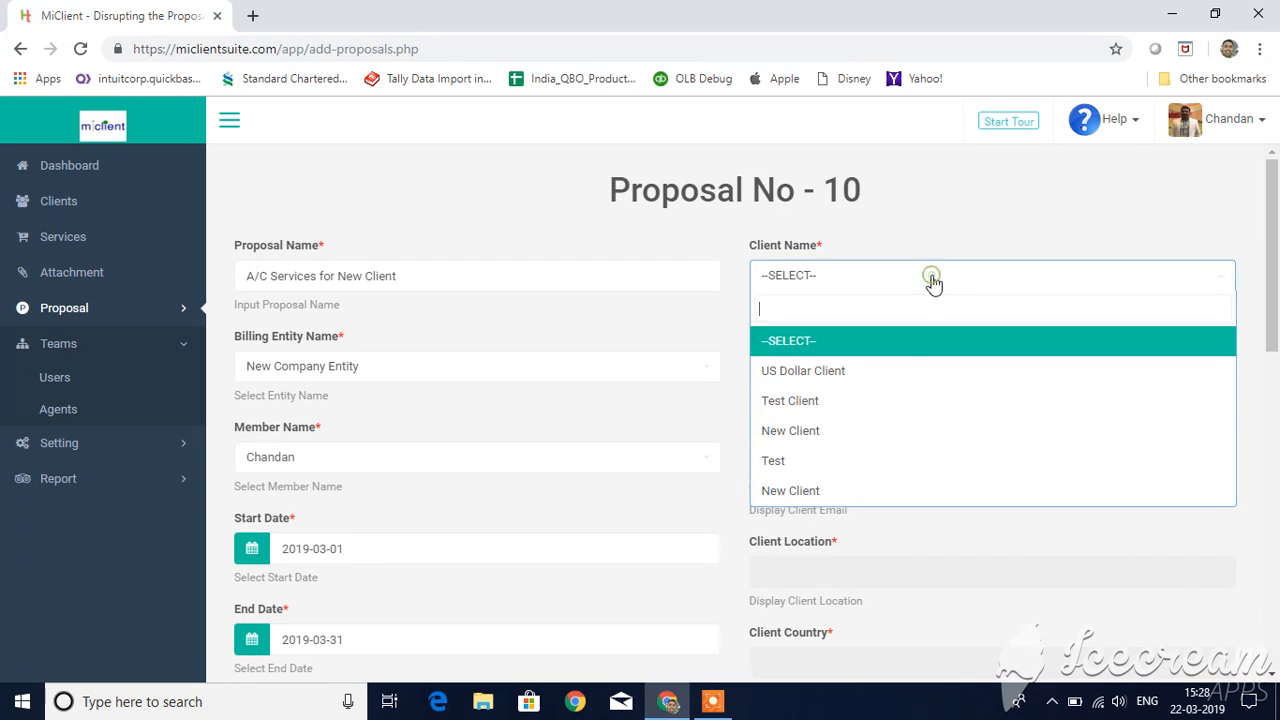
pyautogui.click(855, 410)
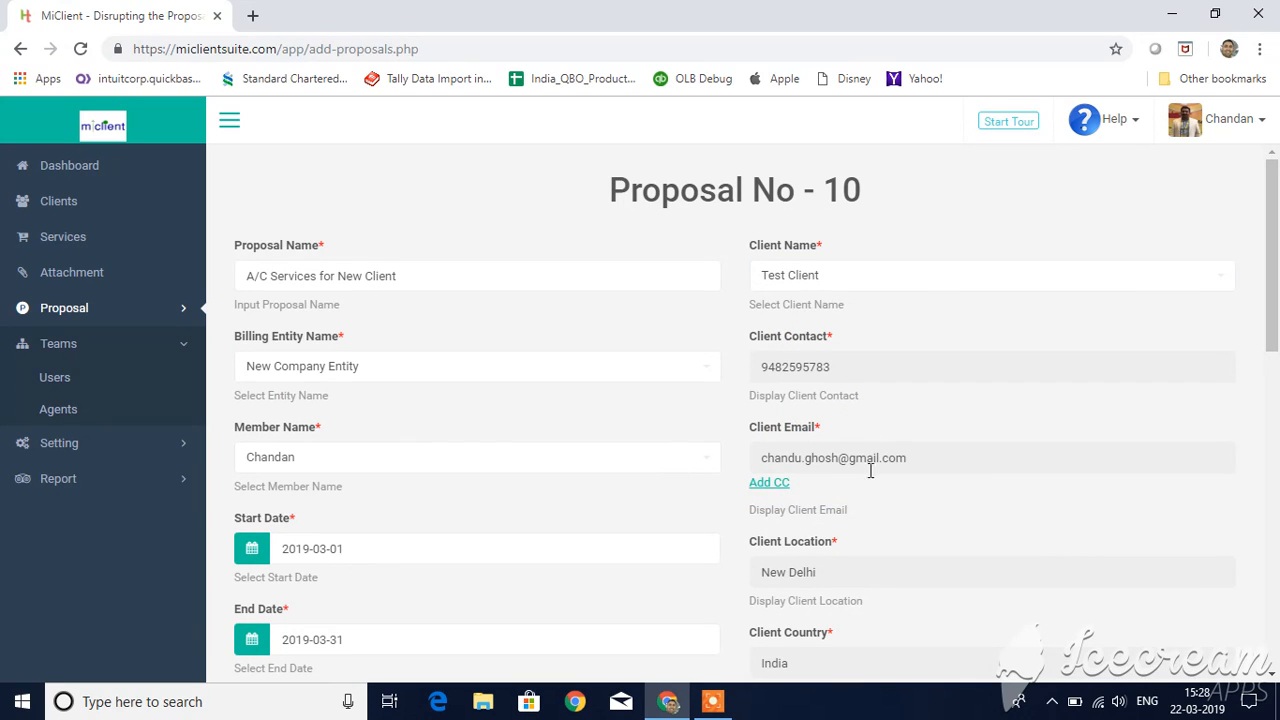
# Step: Attach Demo Template to the proposal, without uploading any additional file
pyautogui.scroll(-2, 877, 508)
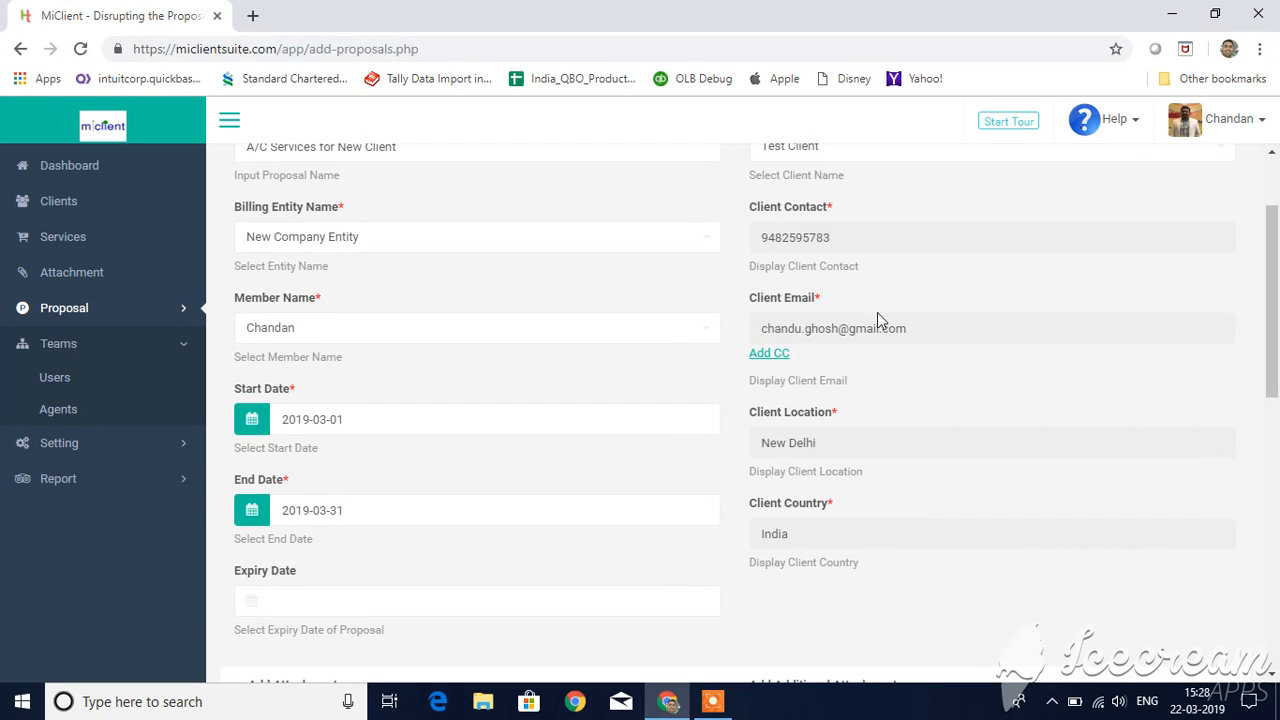
pyautogui.scroll(-7, 906, 450)
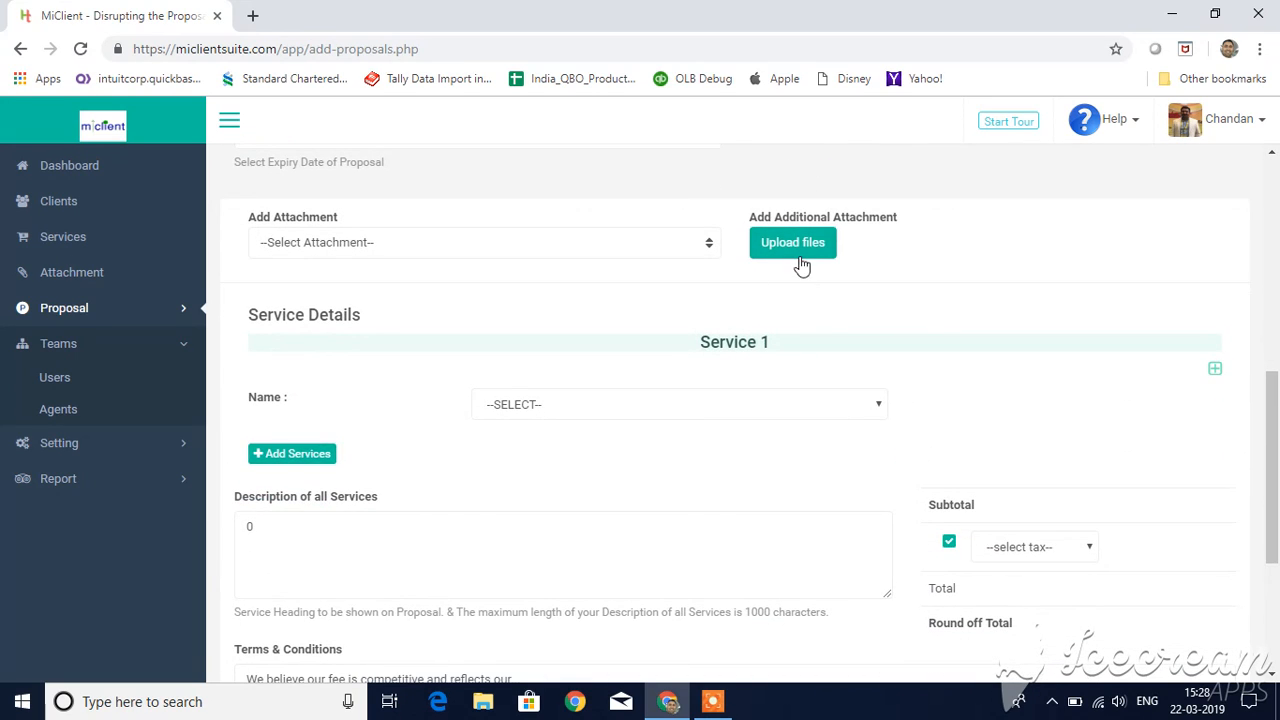
pyautogui.click(677, 245)
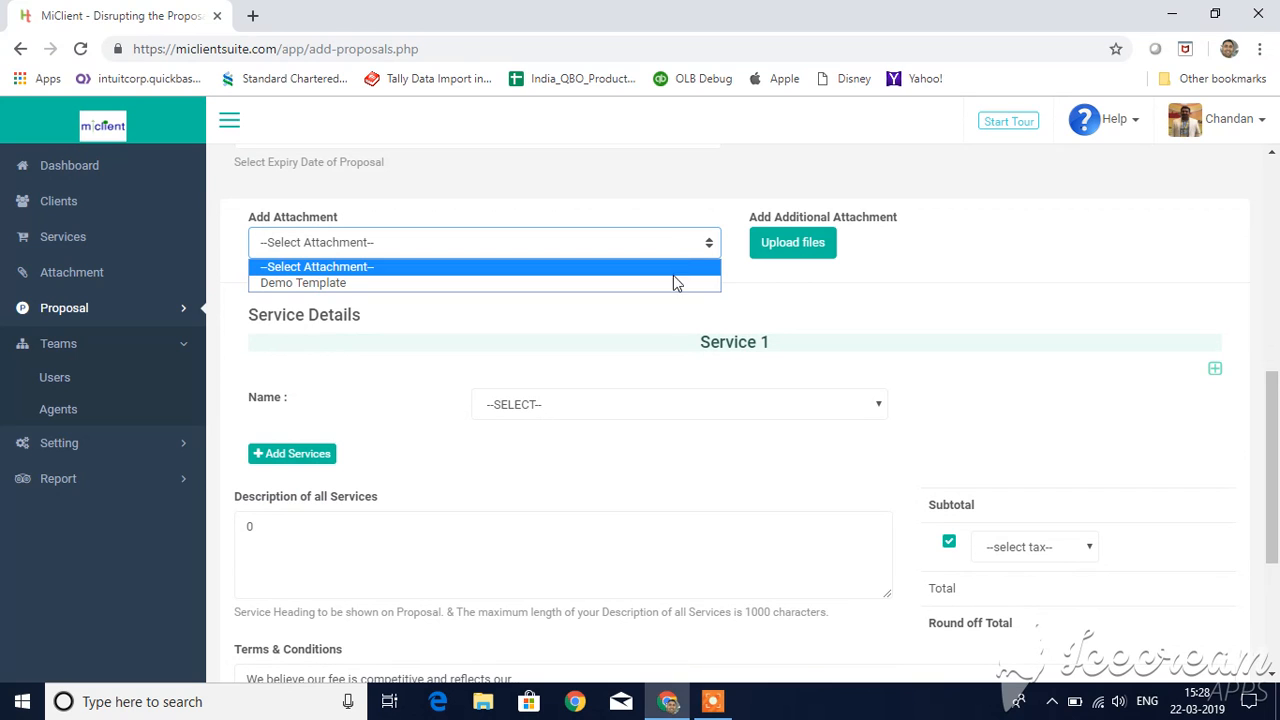
pyautogui.click(674, 283)
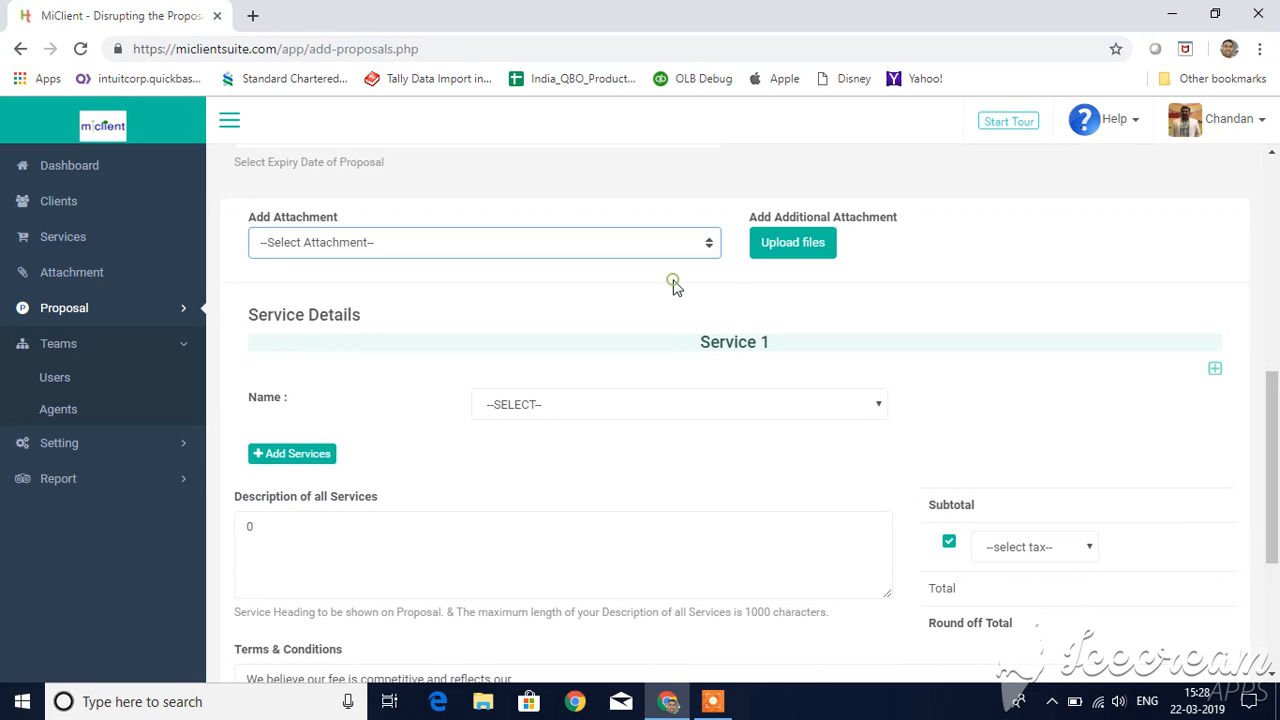
pyautogui.click(790, 254)
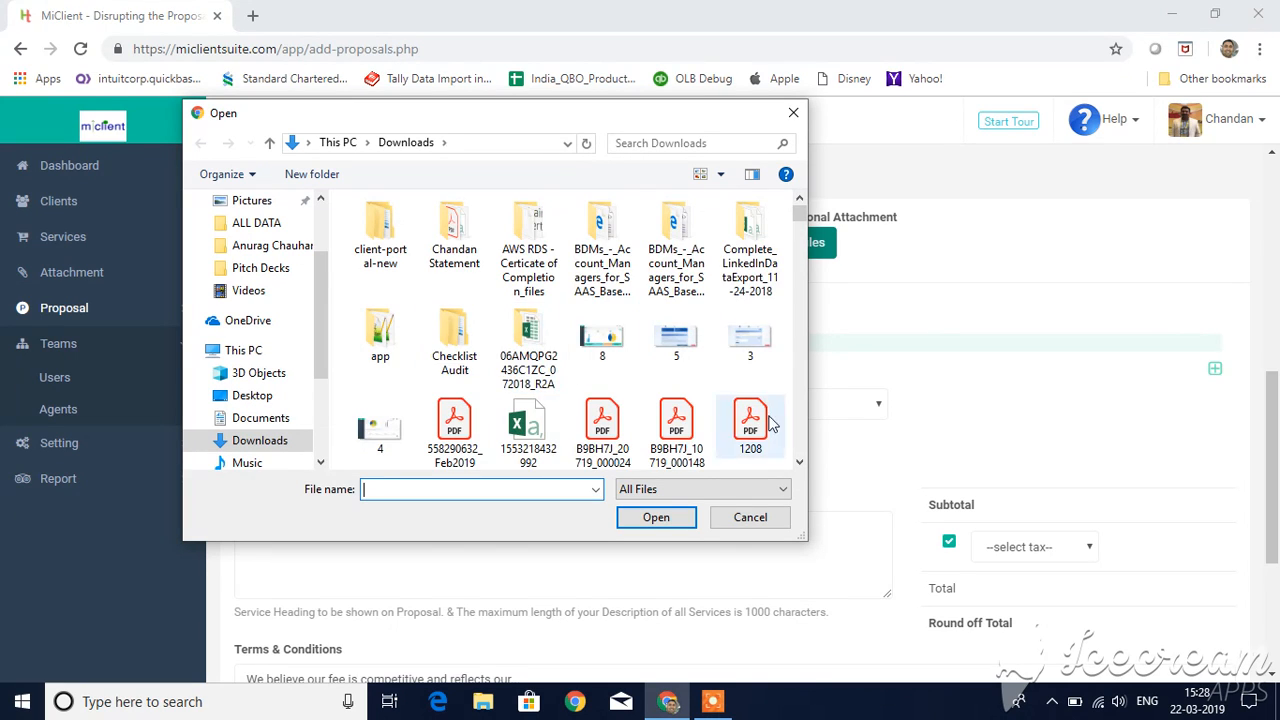
pyautogui.click(753, 527)
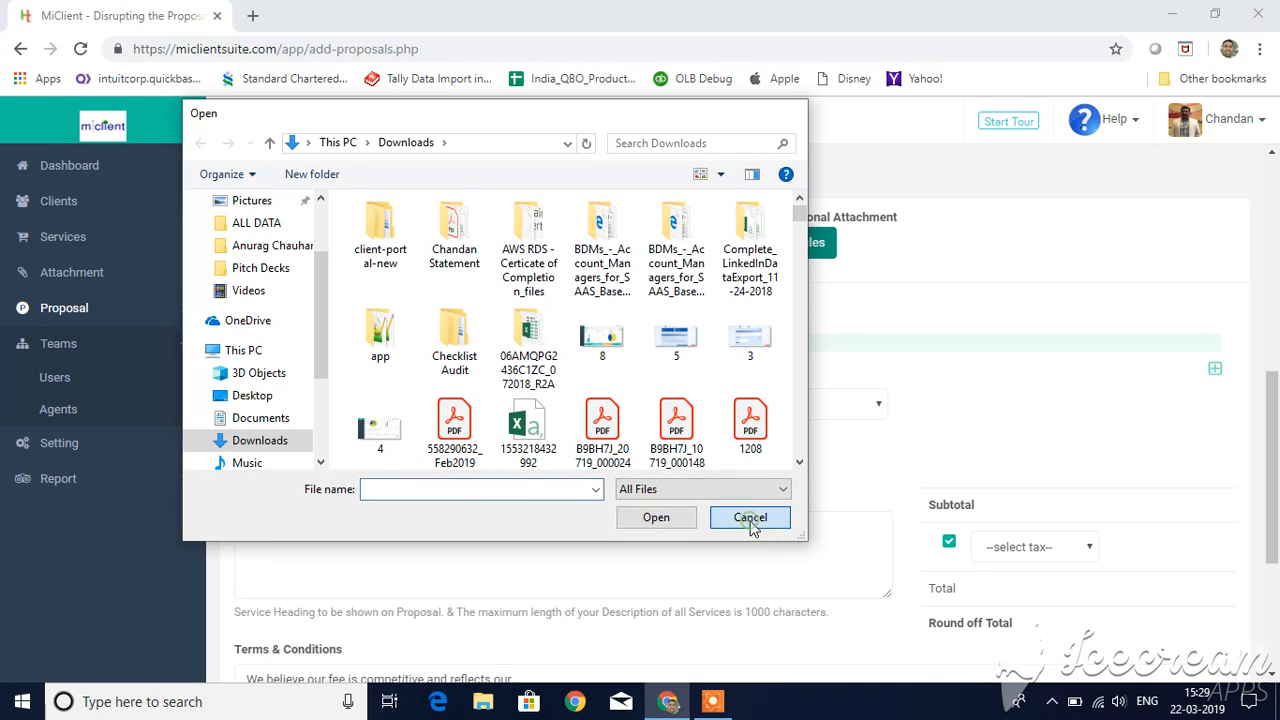
# Step: Choose "(Sample) Addon << integration_name >>, Setup and Training" as Service 1 of the proposal
pyautogui.click(580, 406)
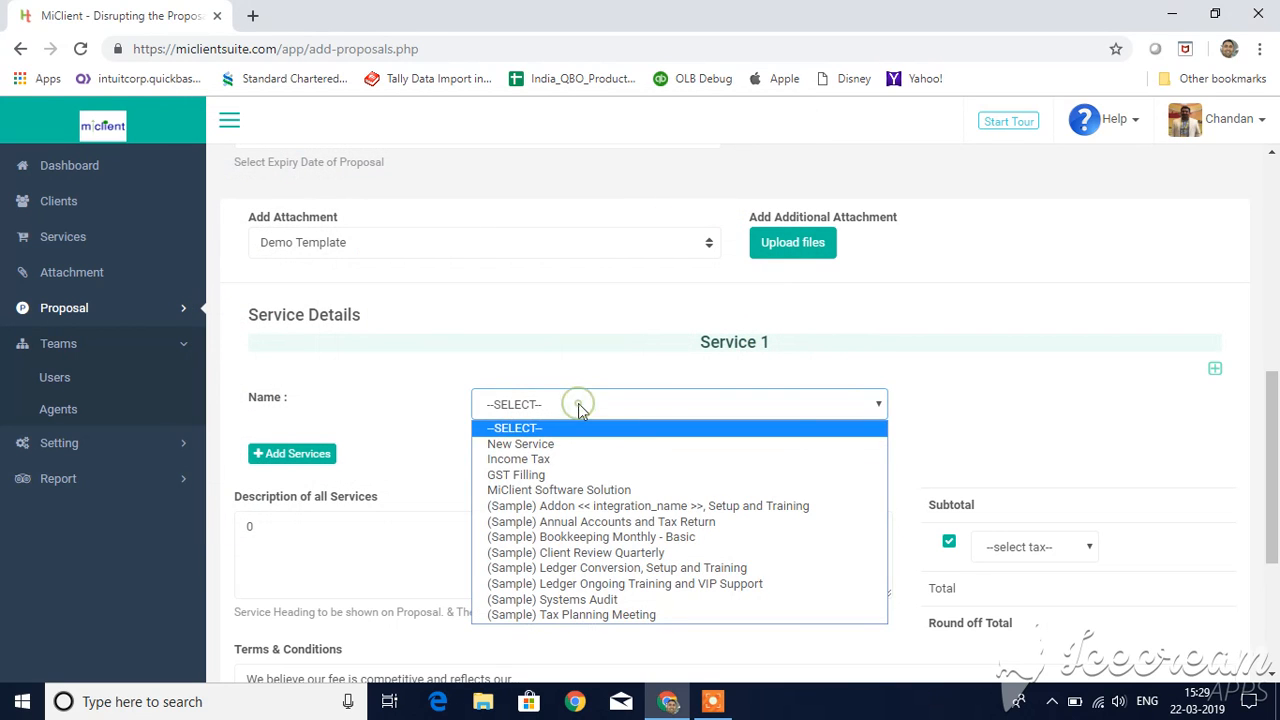
pyautogui.click(620, 507)
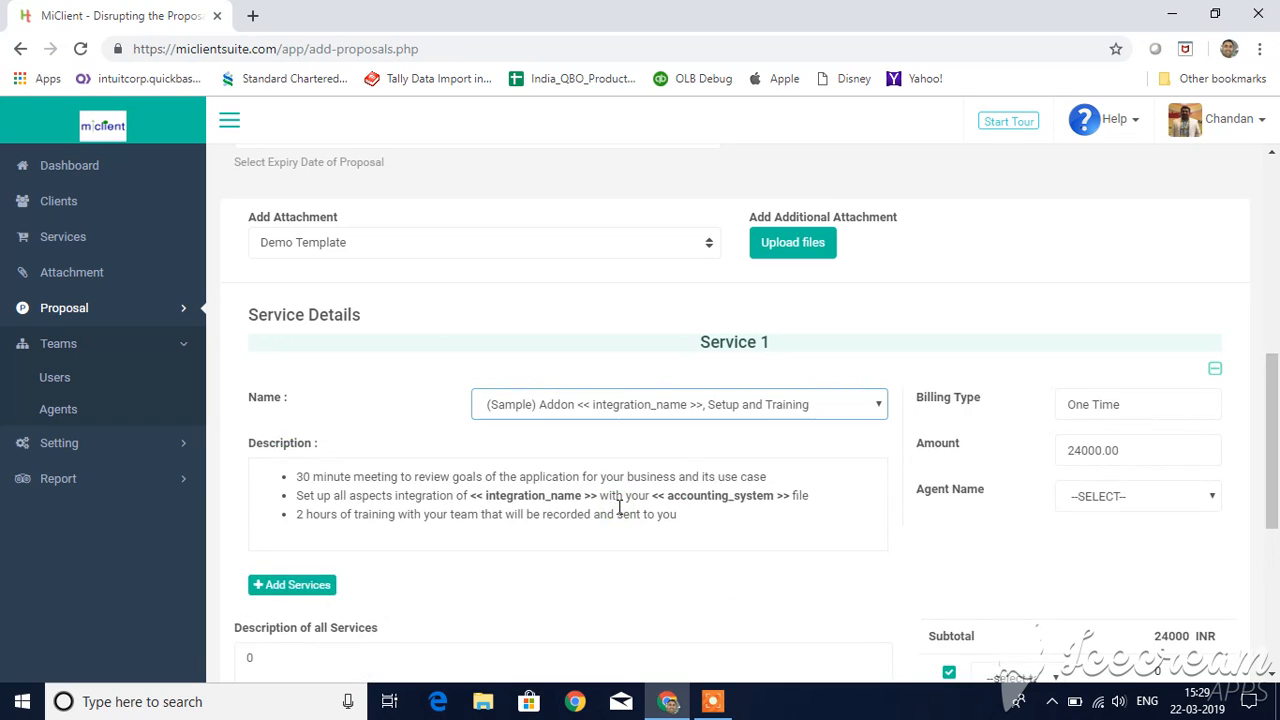
pyautogui.scroll(-1, 619, 507)
pyautogui.scroll(-1, 619, 507)
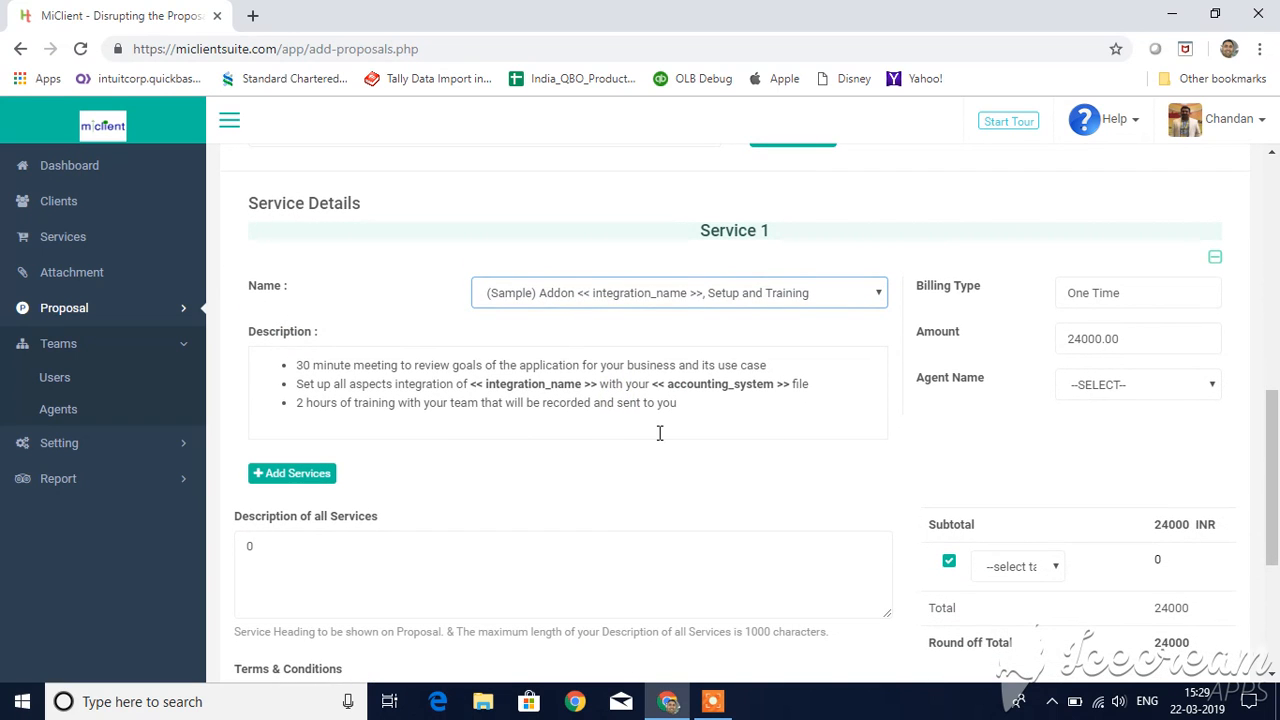
# Step: Change Service 1 to "(Sample) Annual Accounts and Tax Return" and open its description for editing after the loan accounts item
pyautogui.click(815, 305)
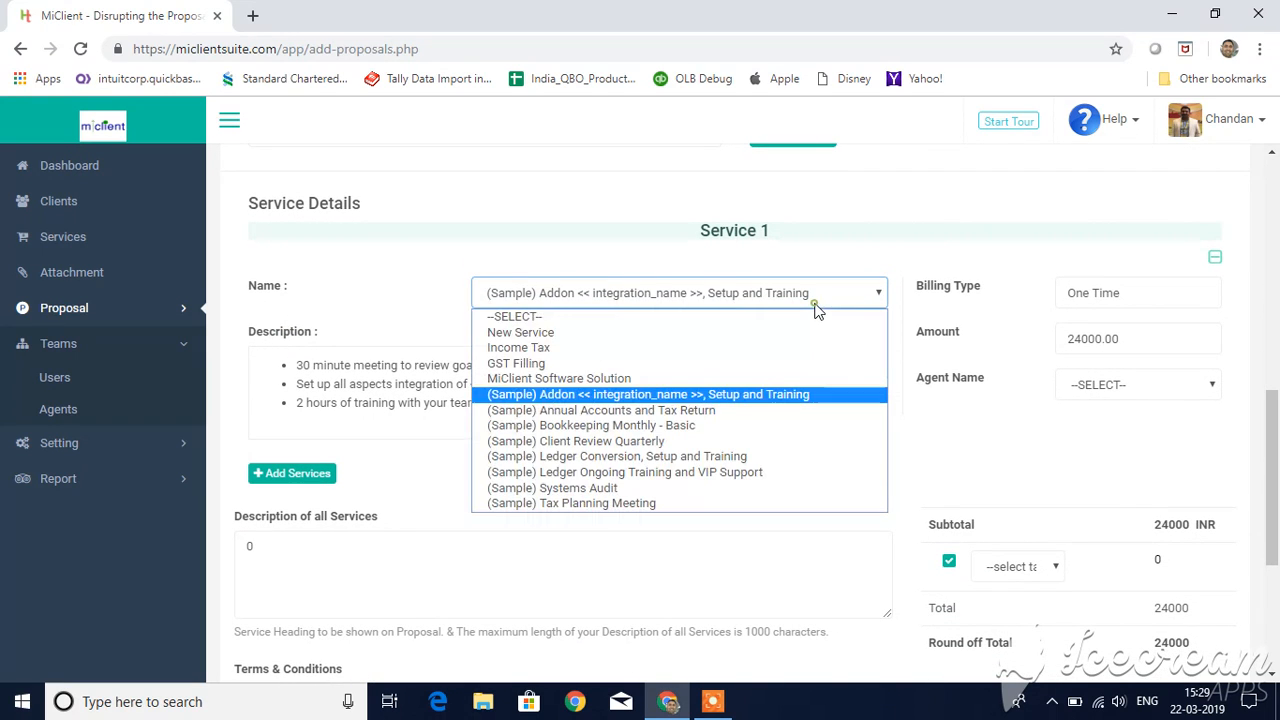
pyautogui.click(750, 413)
pyautogui.click(635, 504)
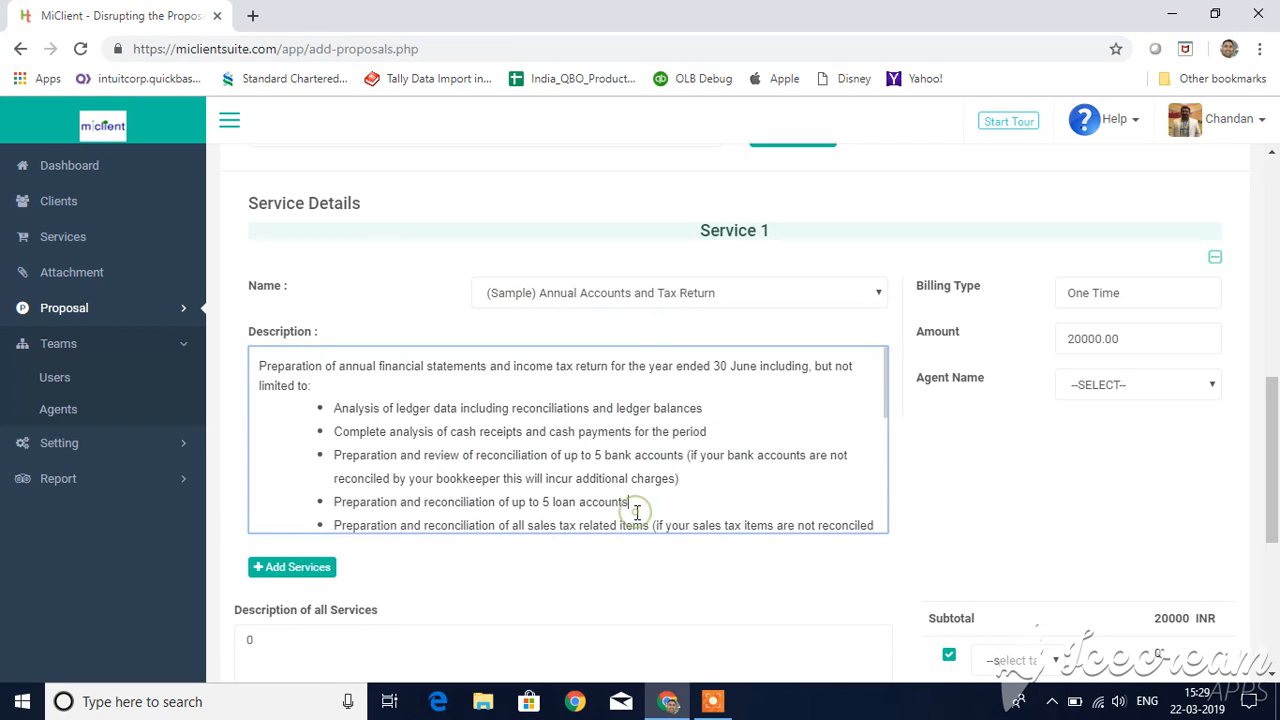
# Step: Examine the description, billing type, amount and agent name fields of Service 1
pyautogui.scroll(-1, 636, 508)
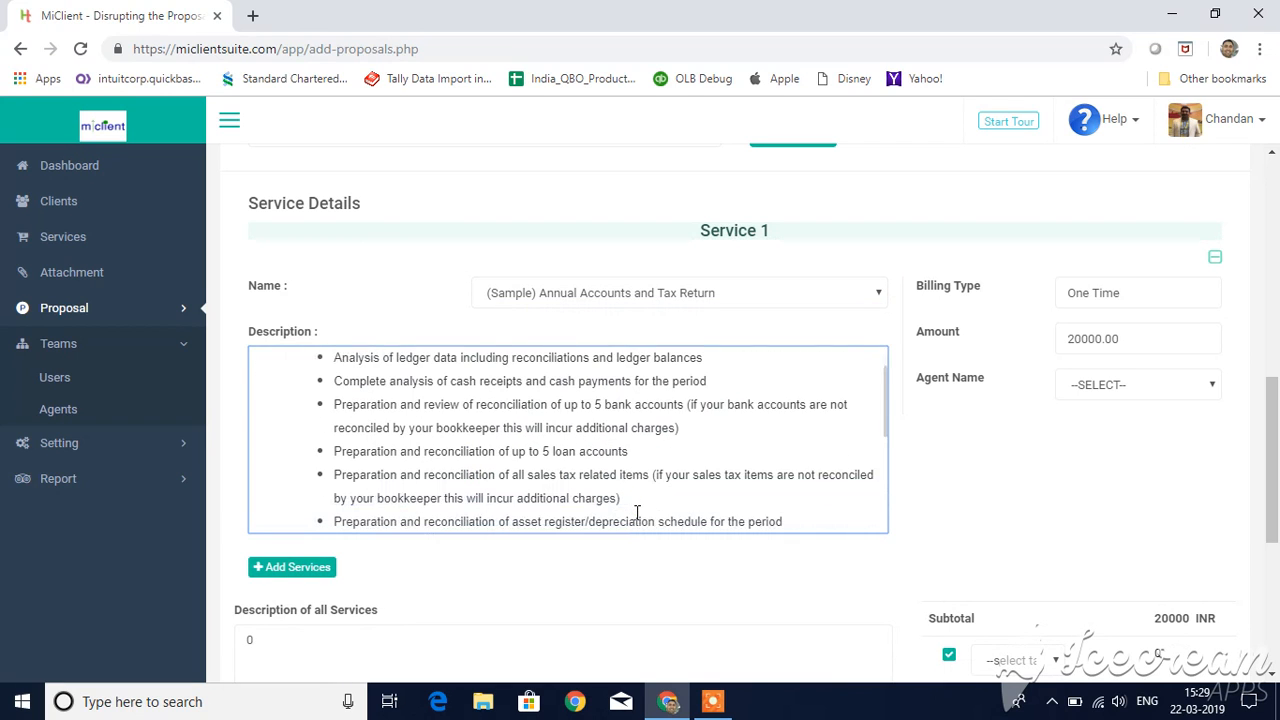
pyautogui.click(1126, 288)
pyautogui.click(1140, 339)
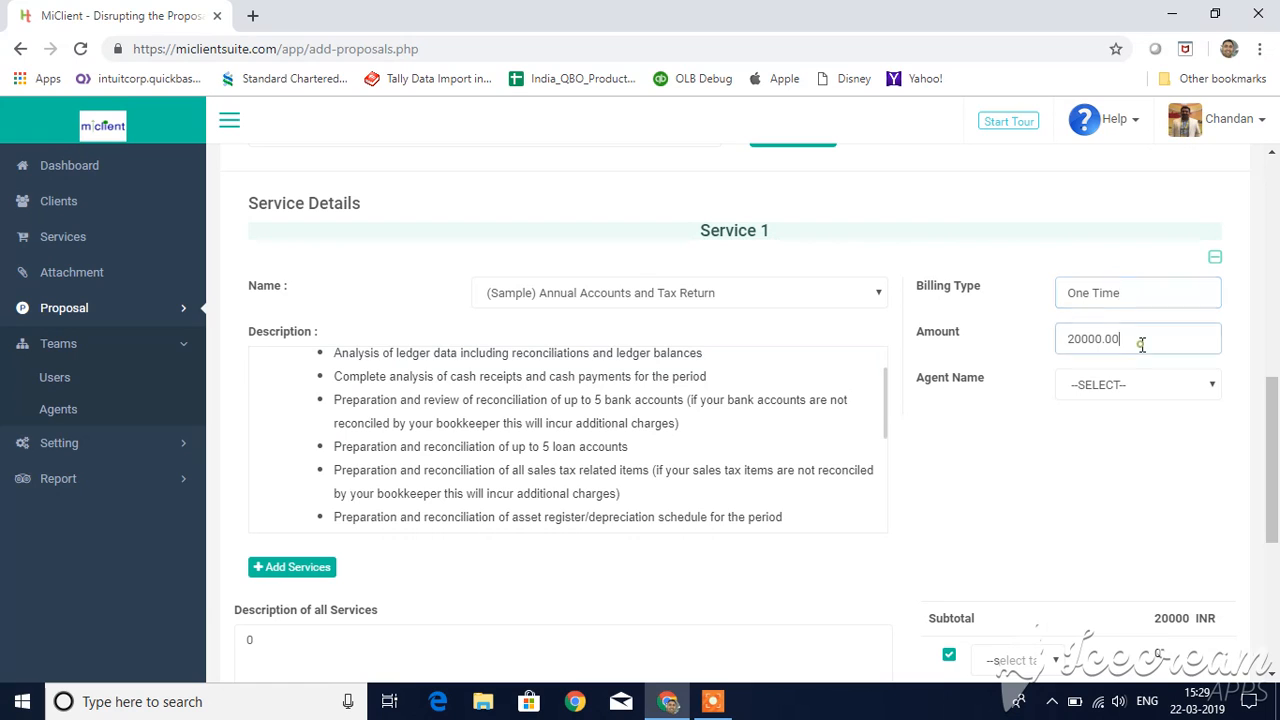
pyautogui.click(1143, 387)
pyautogui.click(1143, 387)
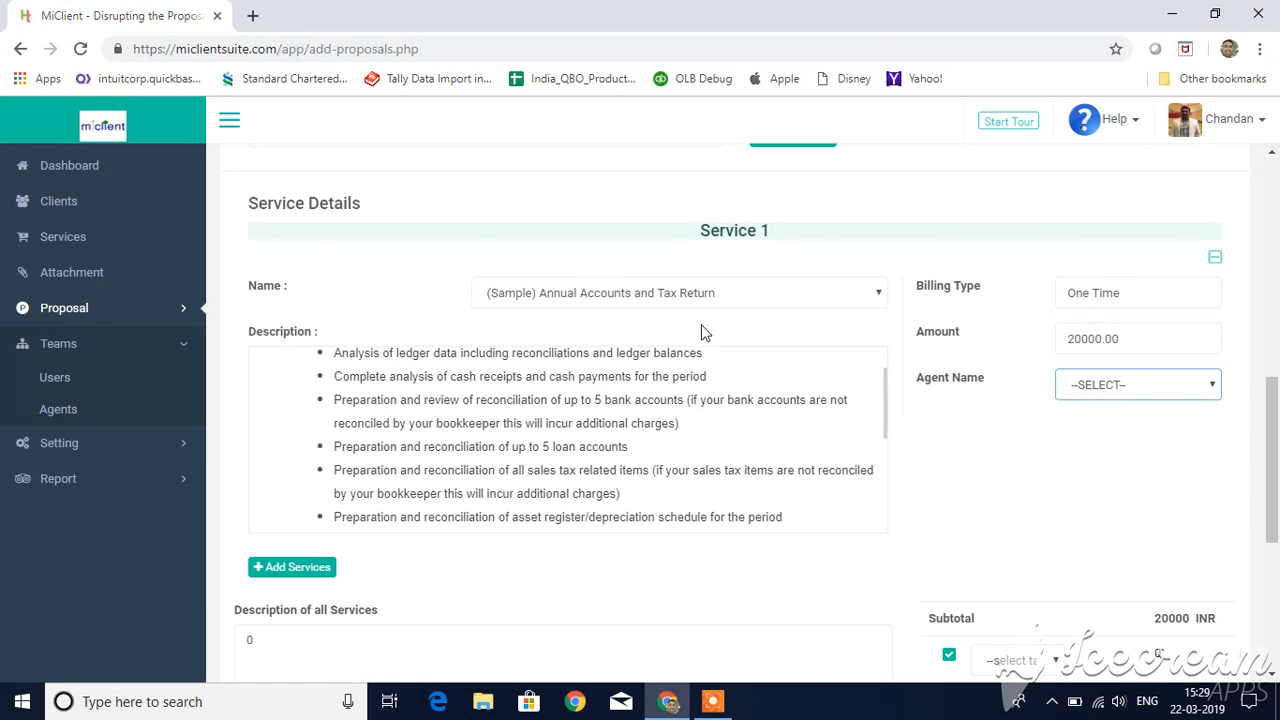
pyautogui.scroll(-1, 626, 427)
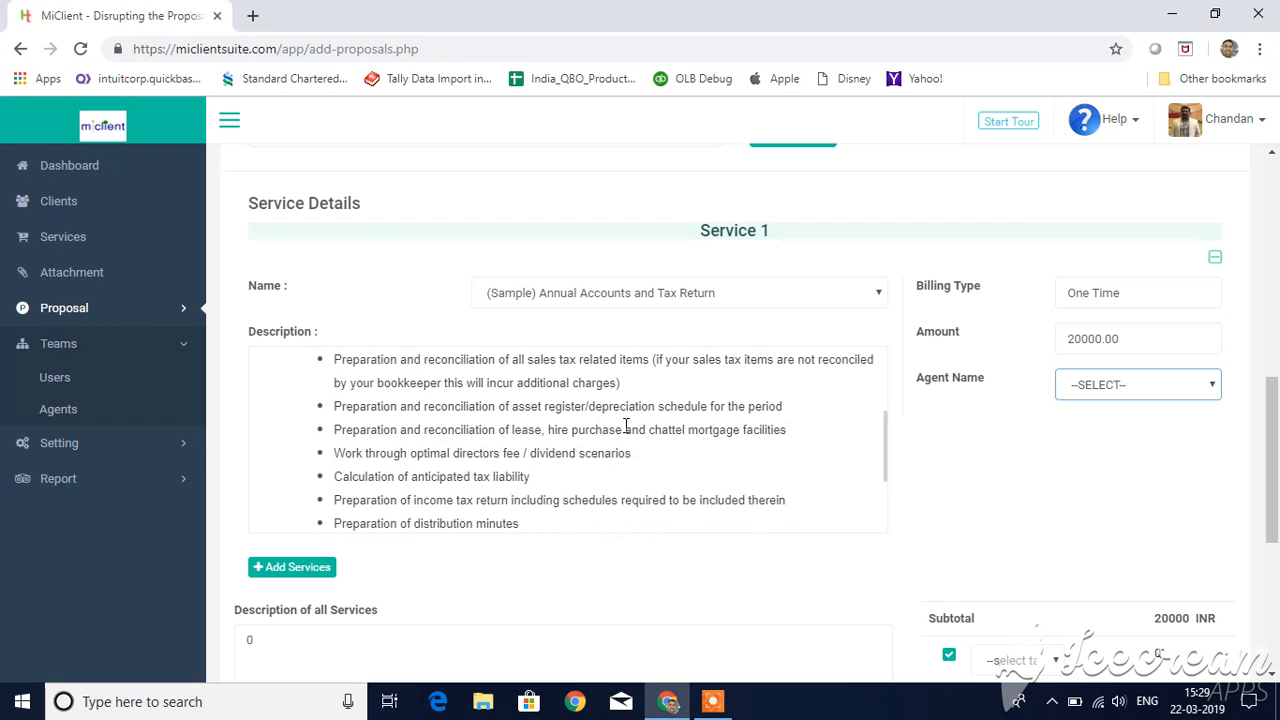
# Step: Add a second service to the proposal and choose "(Sample) Client Review Quarterly" as its name
pyautogui.click(297, 570)
pyautogui.scroll(-2, 592, 473)
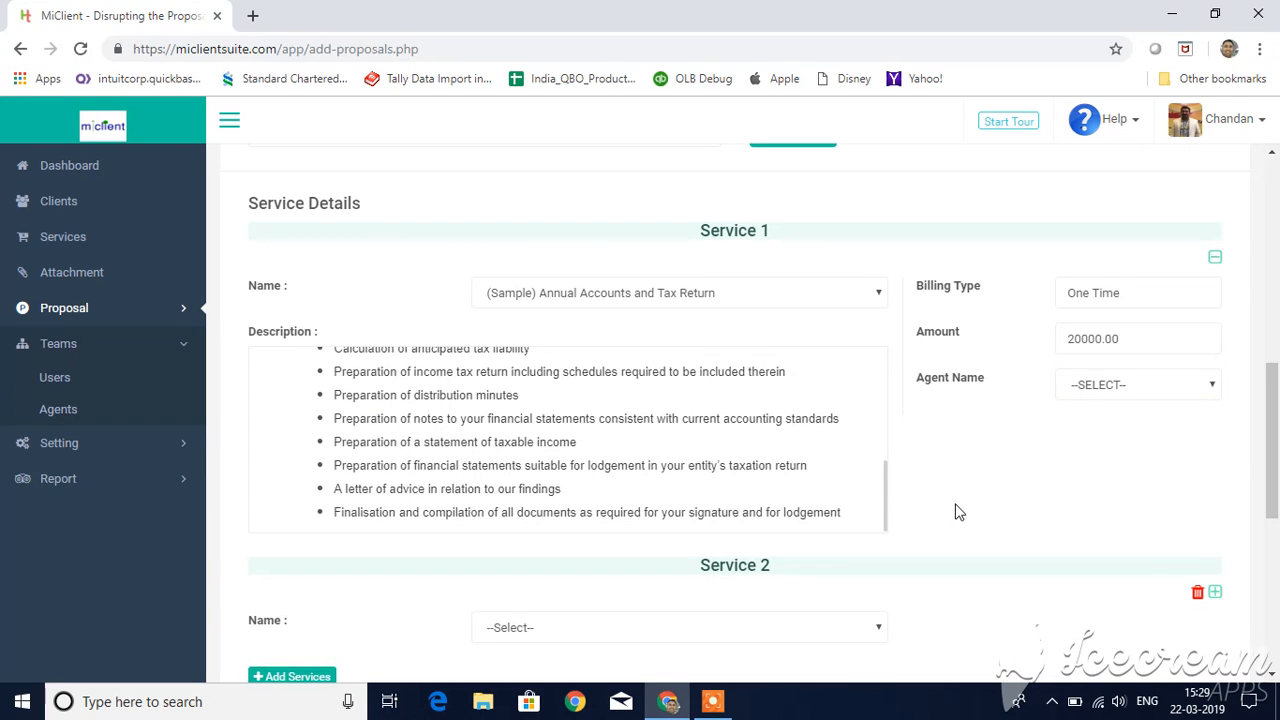
pyautogui.scroll(-3, 957, 512)
pyautogui.click(734, 345)
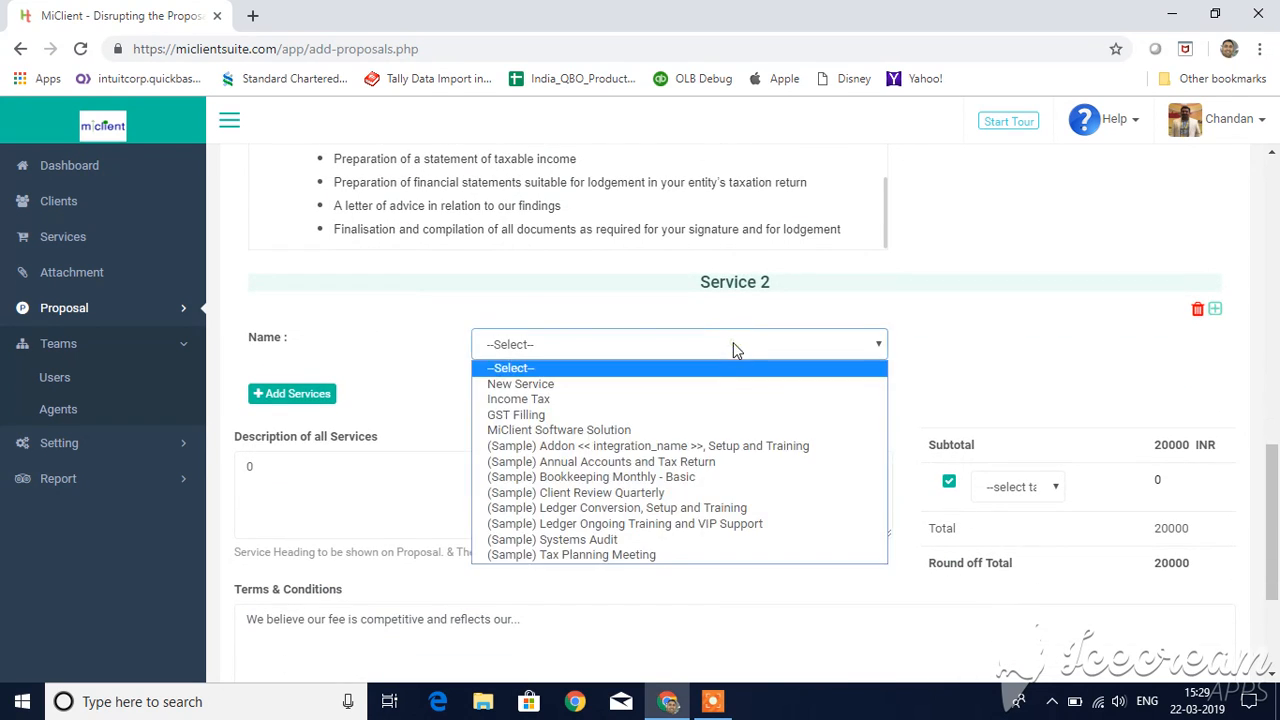
pyautogui.click(690, 493)
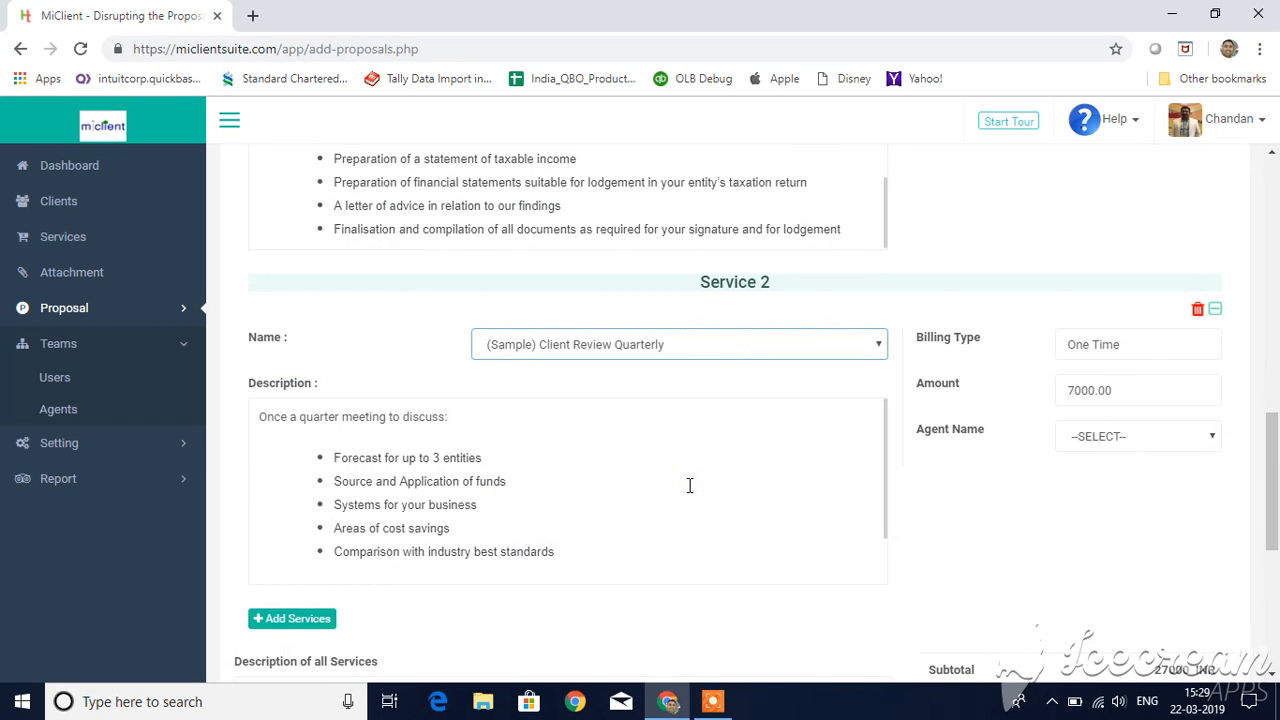
pyautogui.scroll(-1, 811, 494)
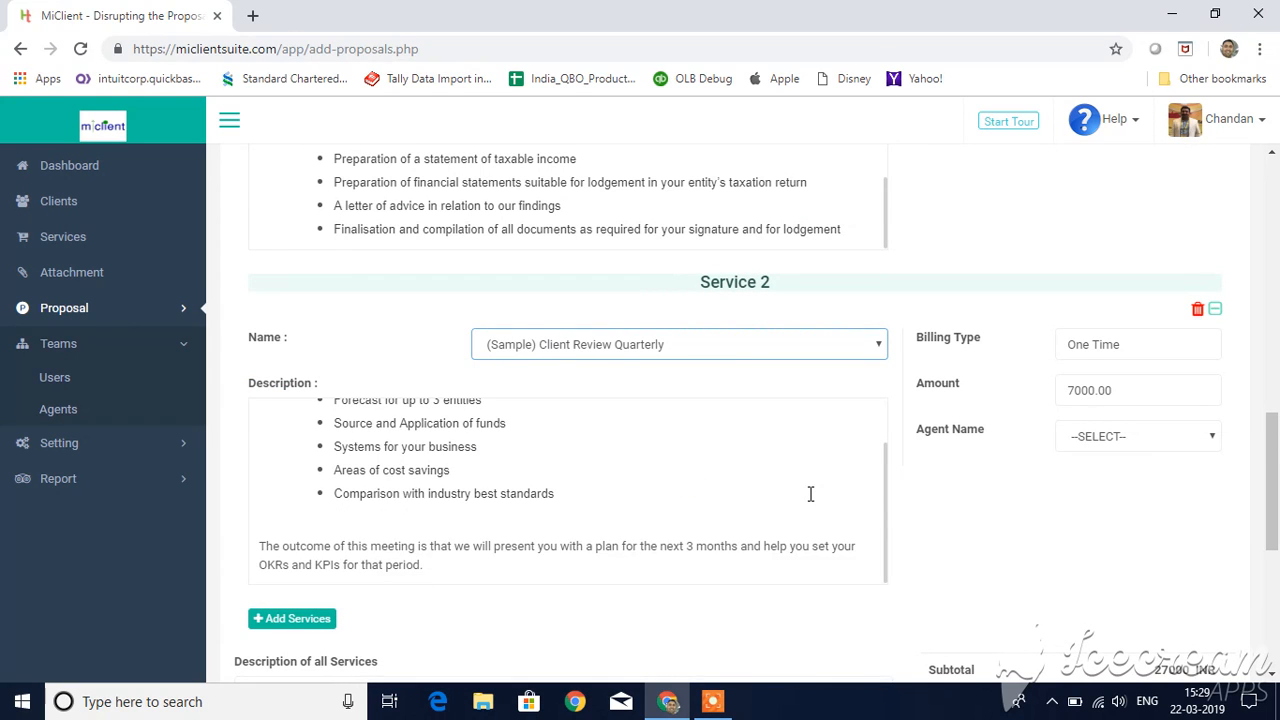
# Step: Replace the description of all services with "This is the Service description for all my services."
pyautogui.scroll(-5, 986, 514)
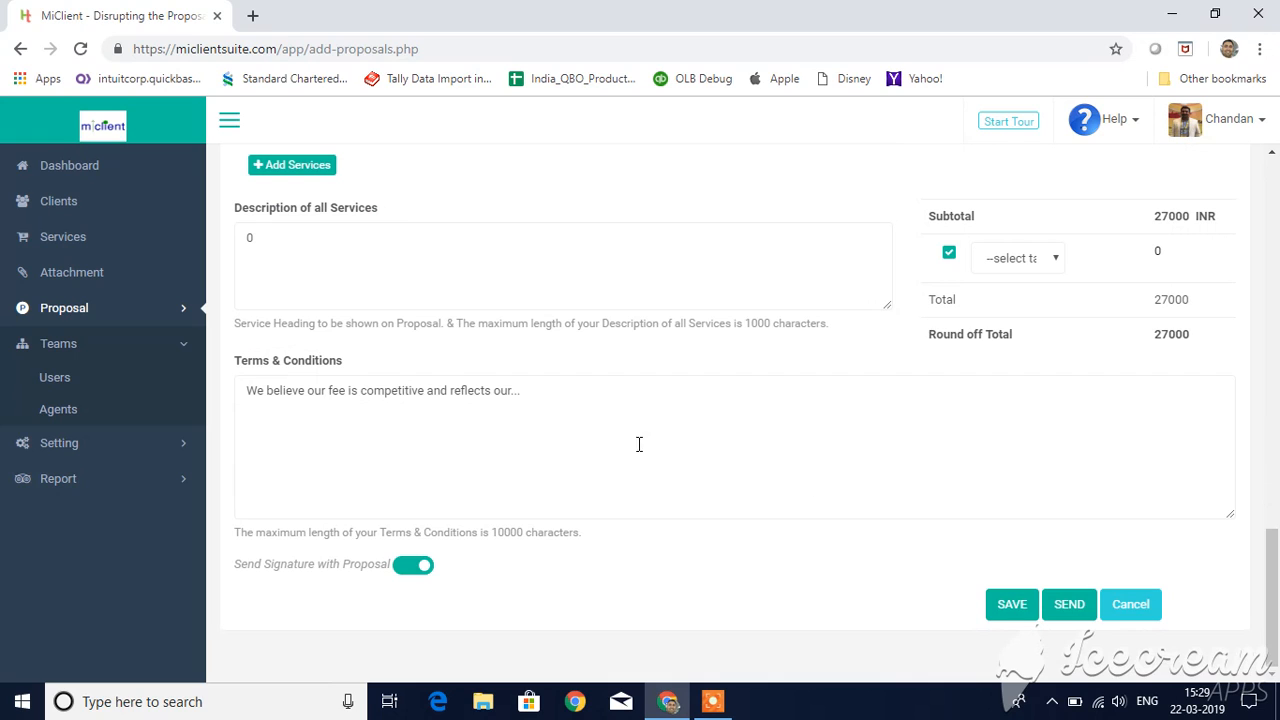
pyautogui.doubleClick(428, 239)
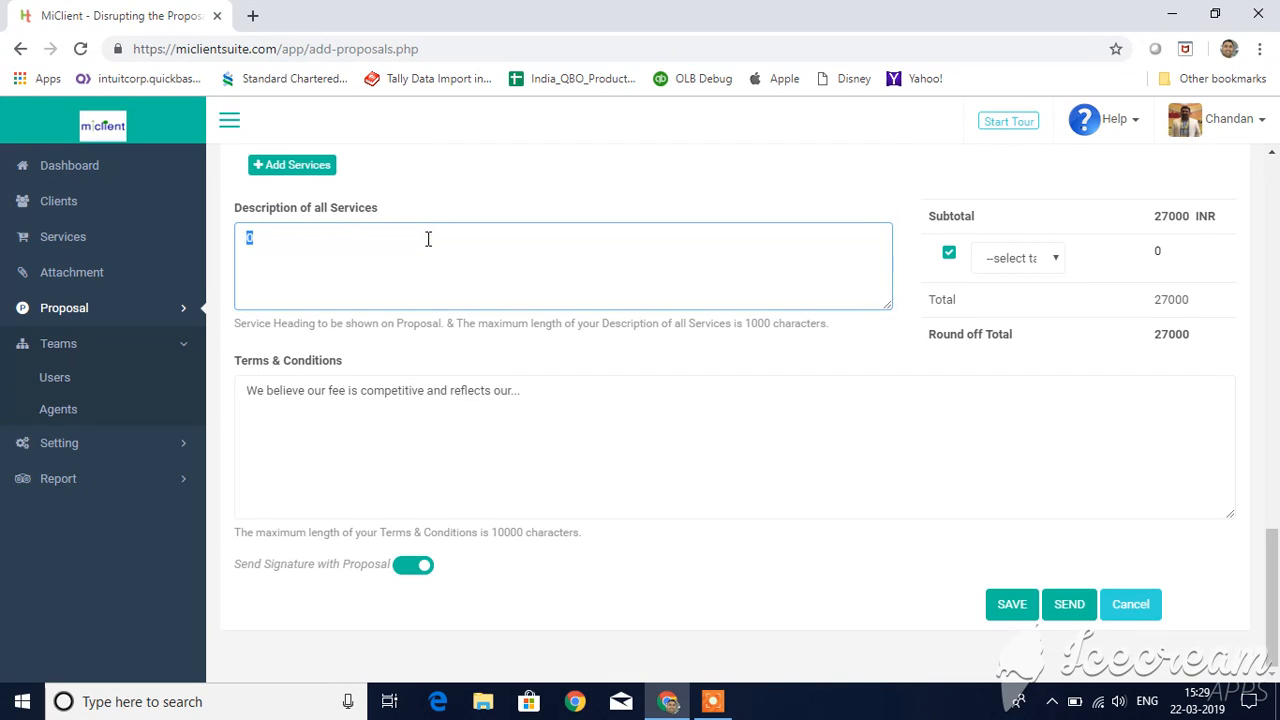
pyautogui.write('This is the Service des')
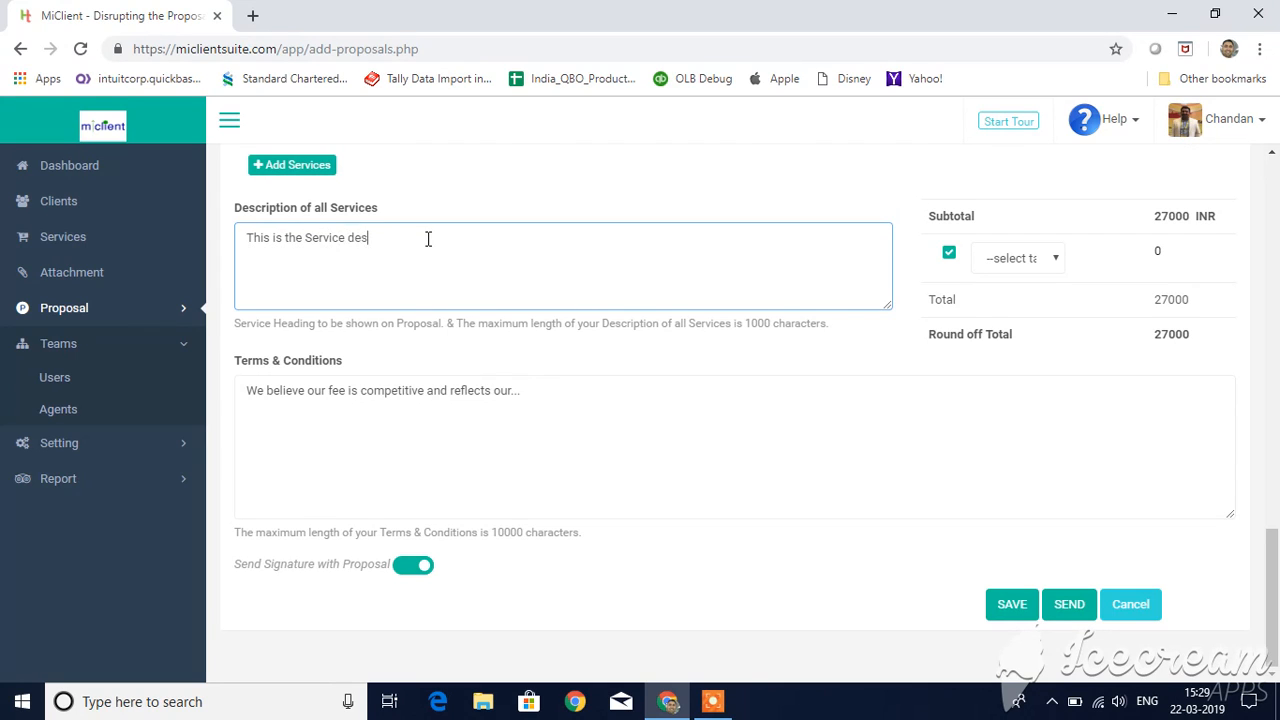
pyautogui.write('cription for all my services.')
# Step: Apply the IGST 18 % tax to the proposal and save it as a draft
pyautogui.scroll(10, 883, 518)
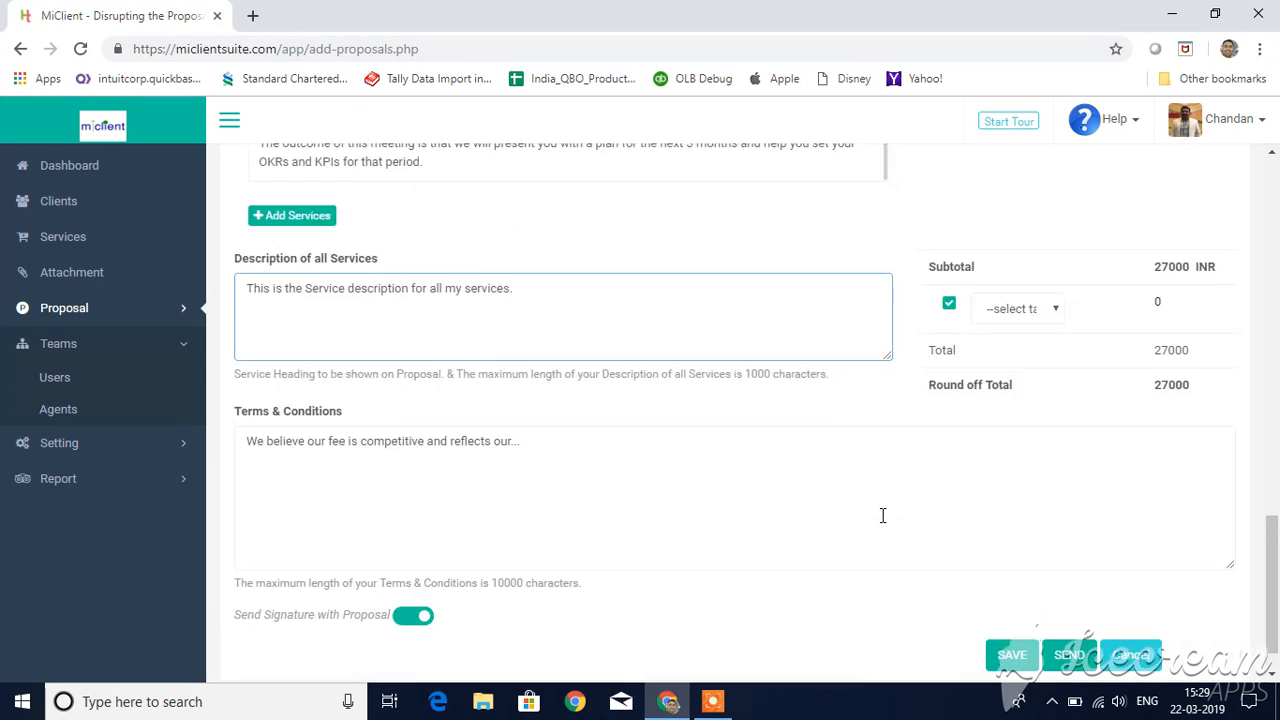
pyautogui.scroll(-10, 881, 515)
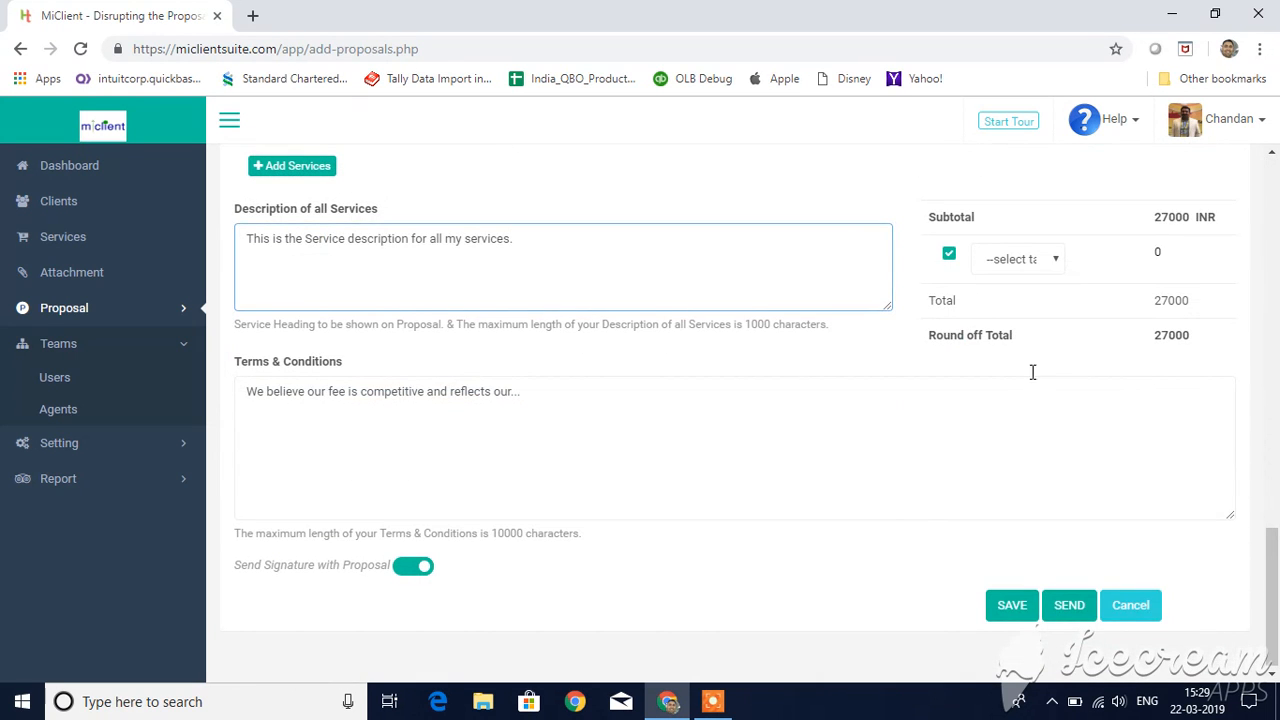
pyautogui.click(1030, 262)
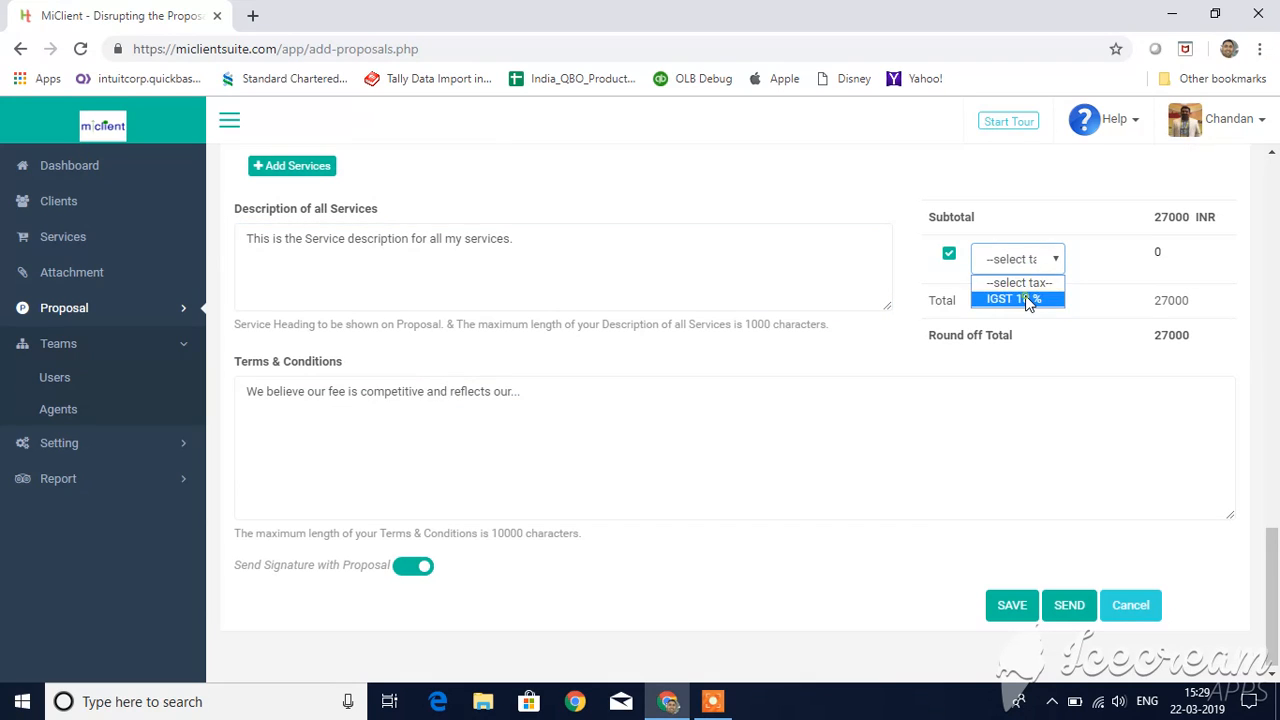
pyautogui.click(1020, 298)
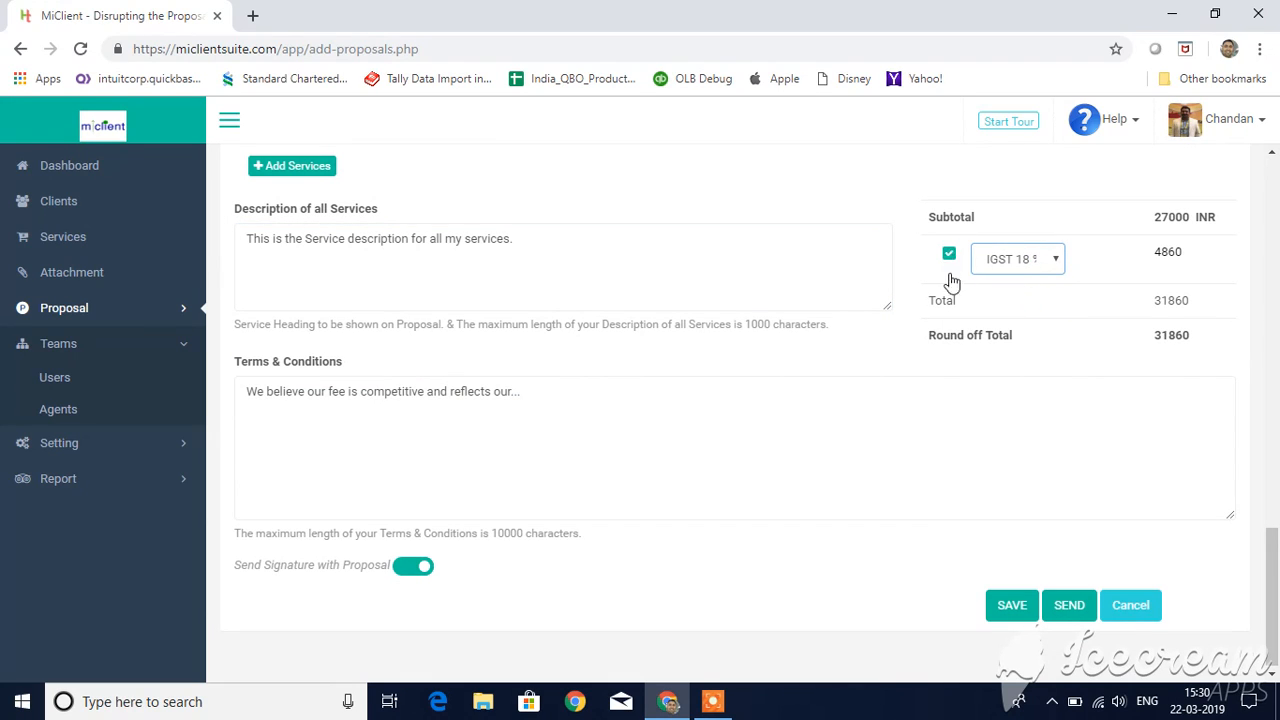
pyautogui.click(1010, 612)
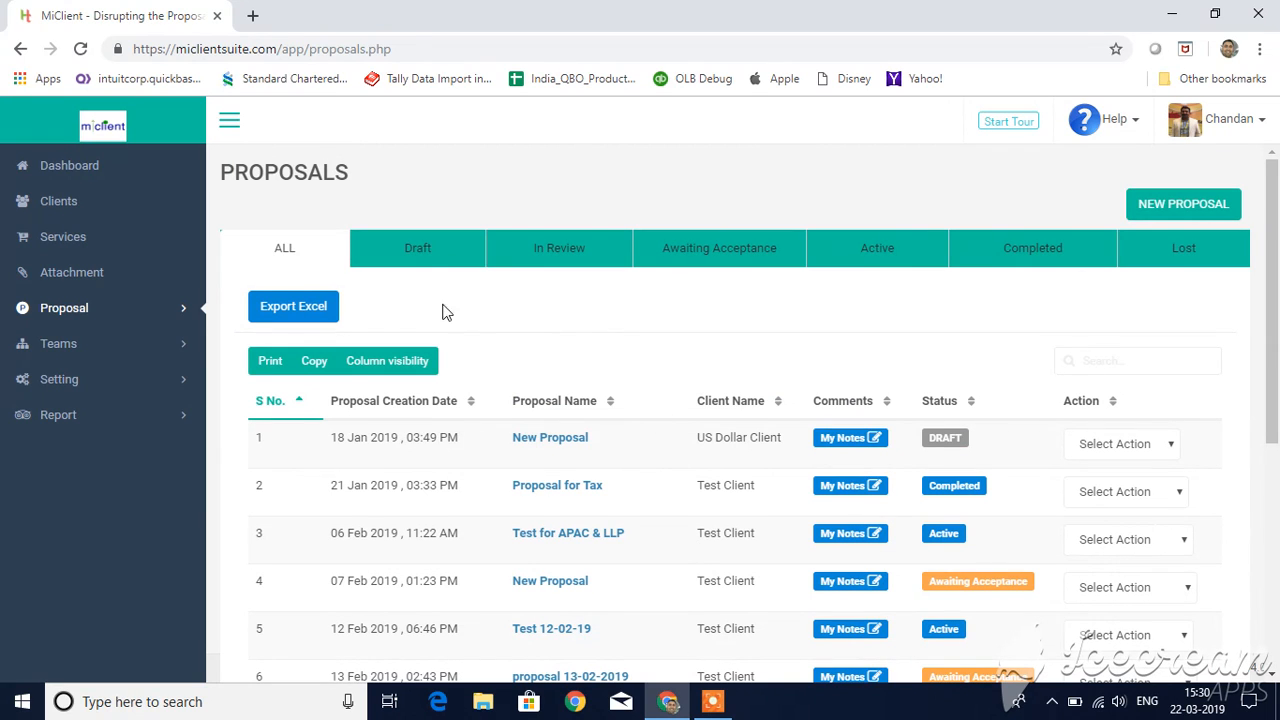
# Step: Send the draft proposal "A/C Services for New Client" to the client and acknowledge the sending
pyautogui.click(418, 252)
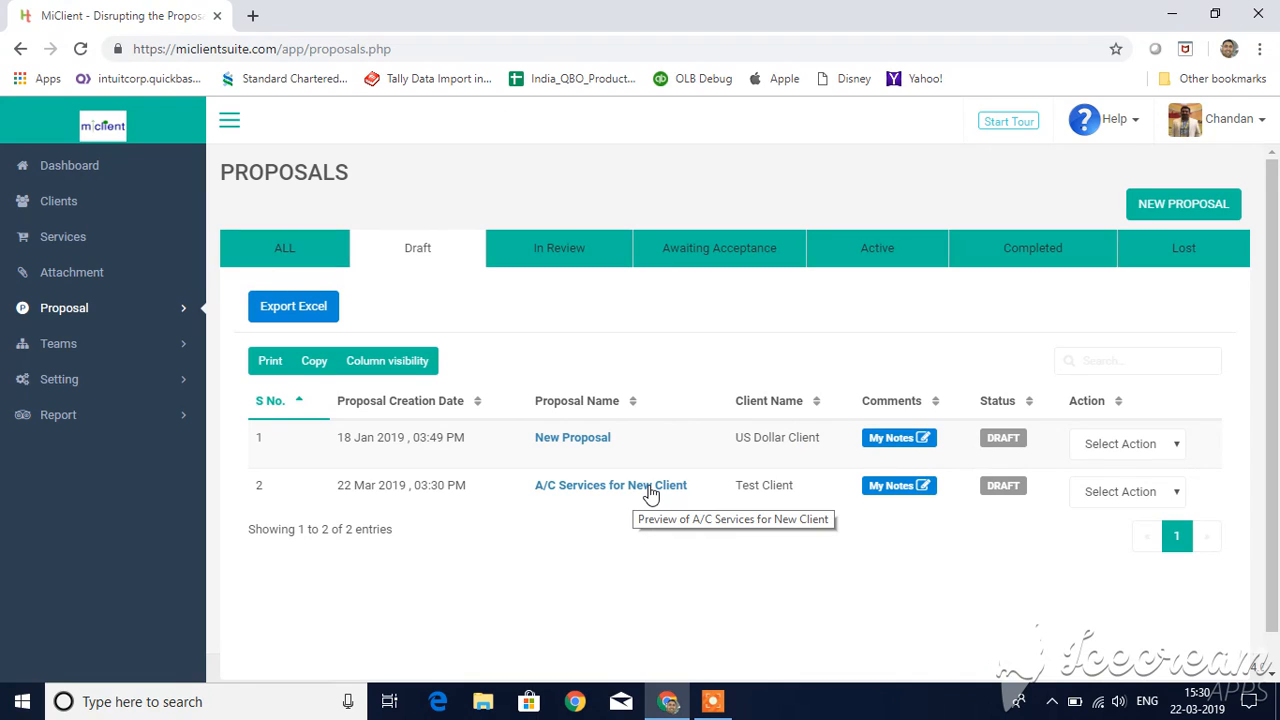
pyautogui.click(1152, 493)
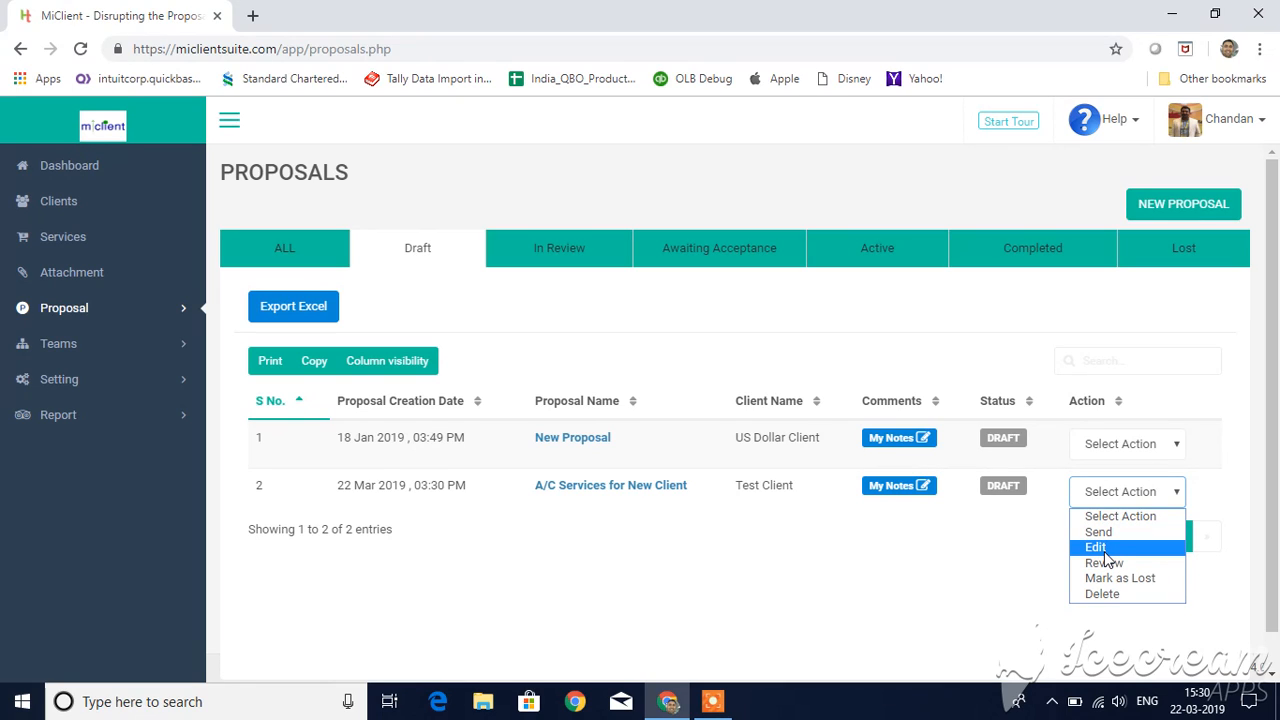
pyautogui.click(881, 572)
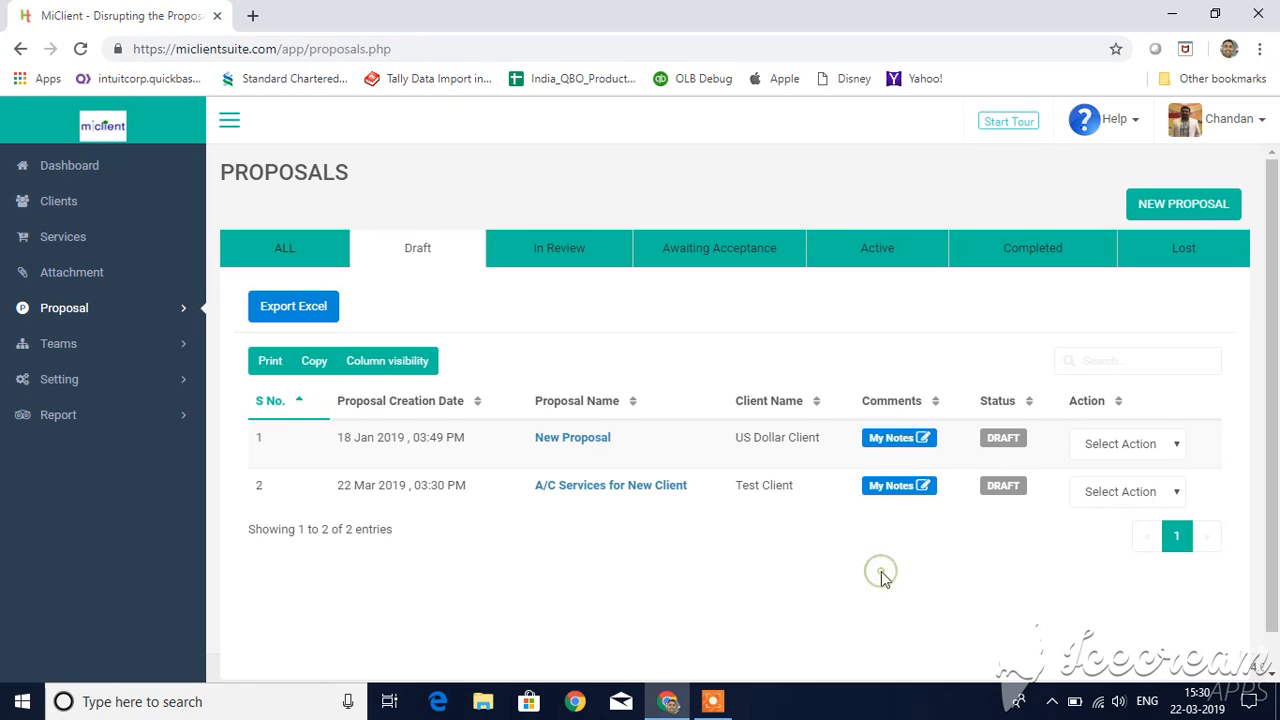
pyautogui.click(1126, 493)
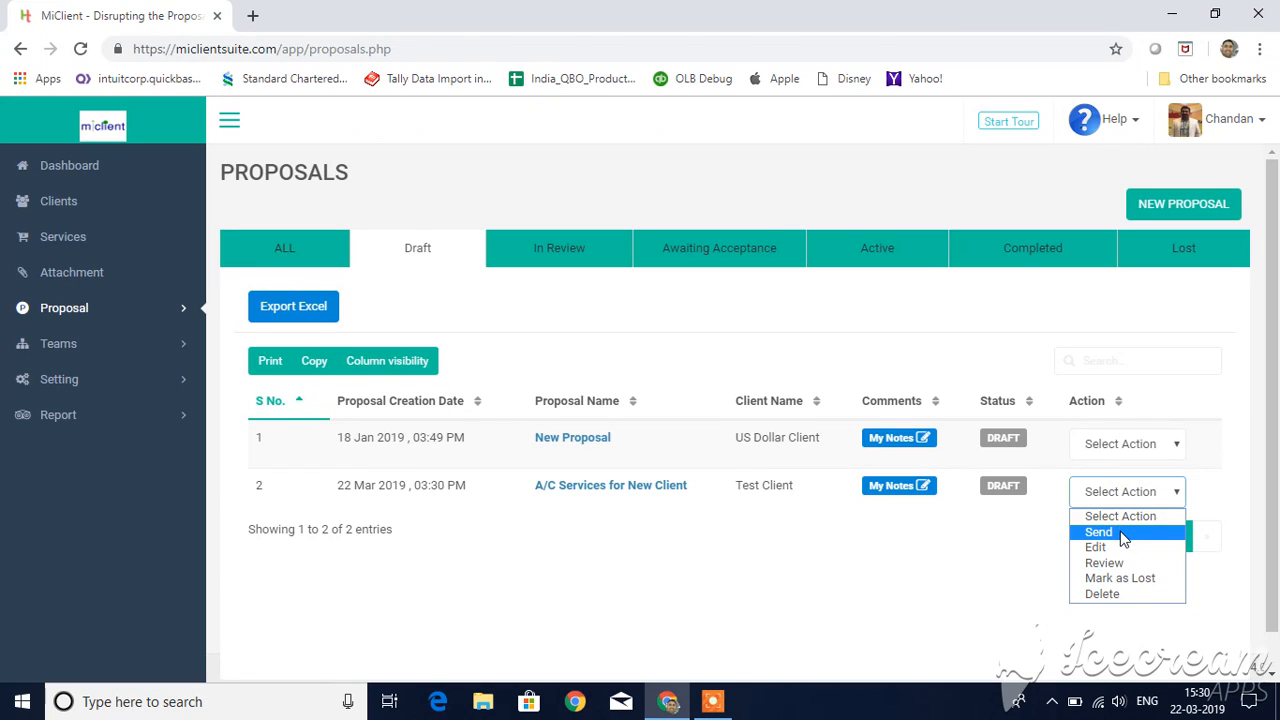
pyautogui.click(1121, 534)
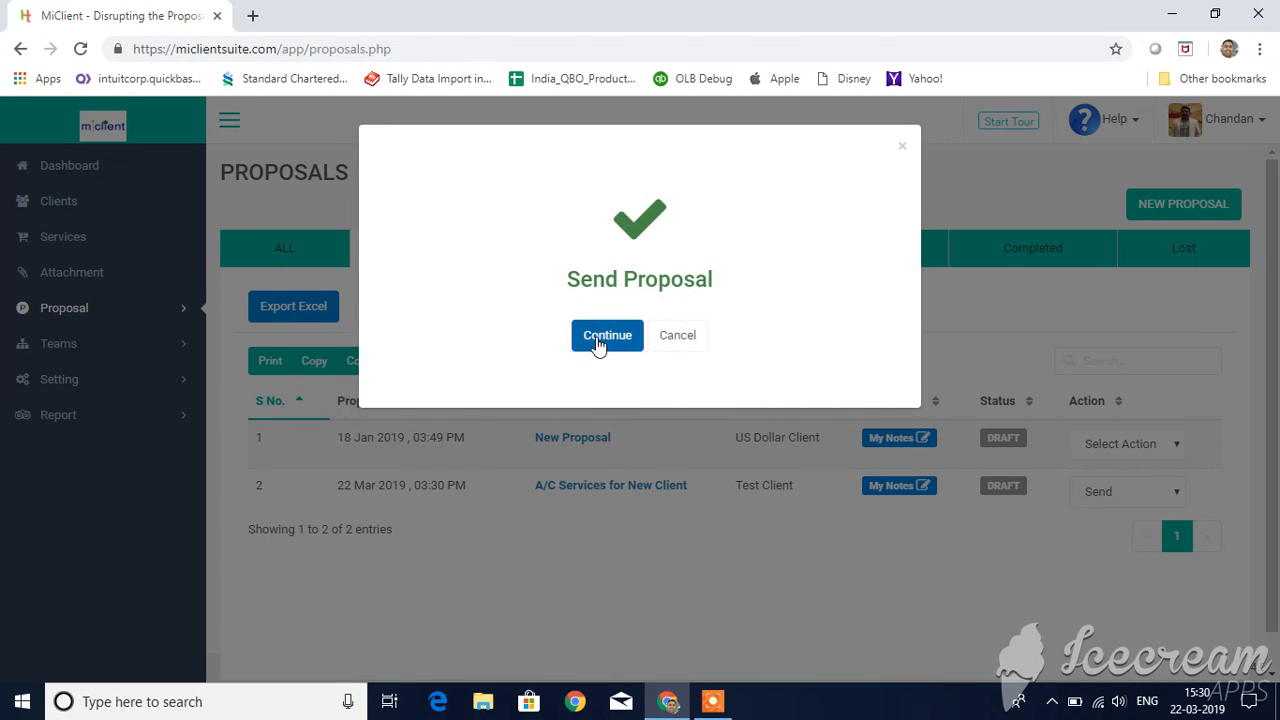
pyautogui.click(602, 338)
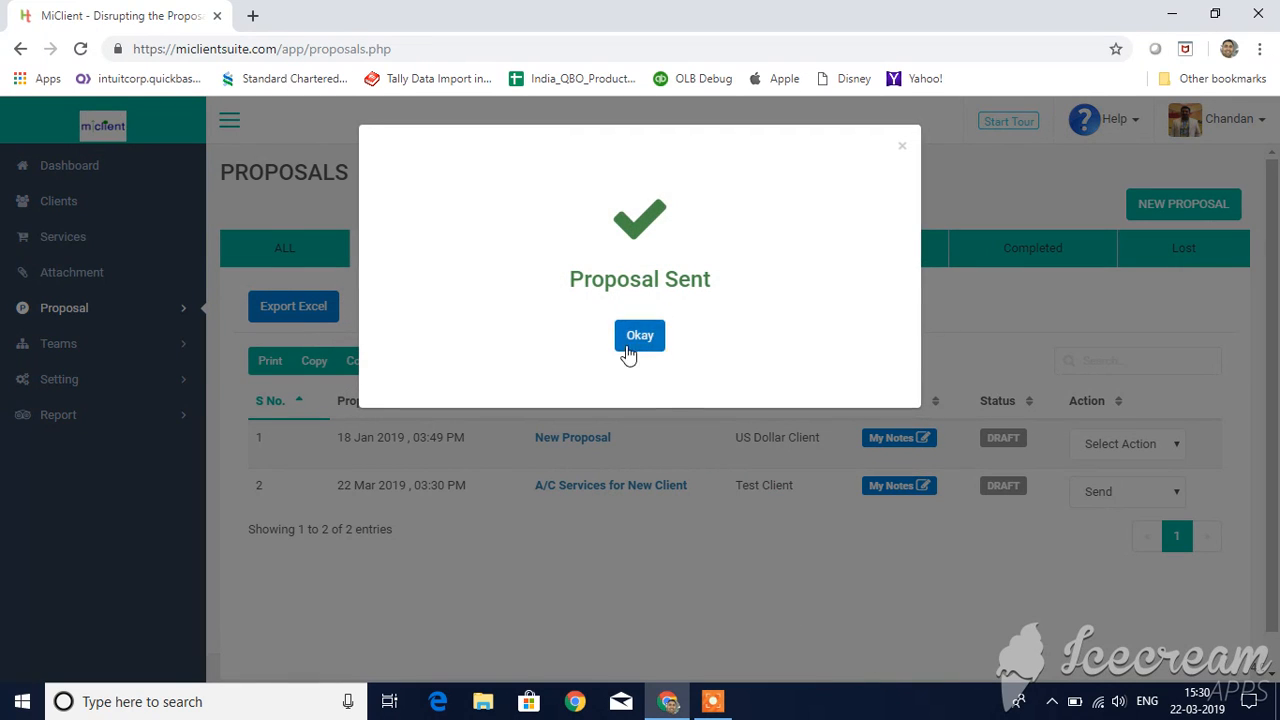
pyautogui.click(638, 337)
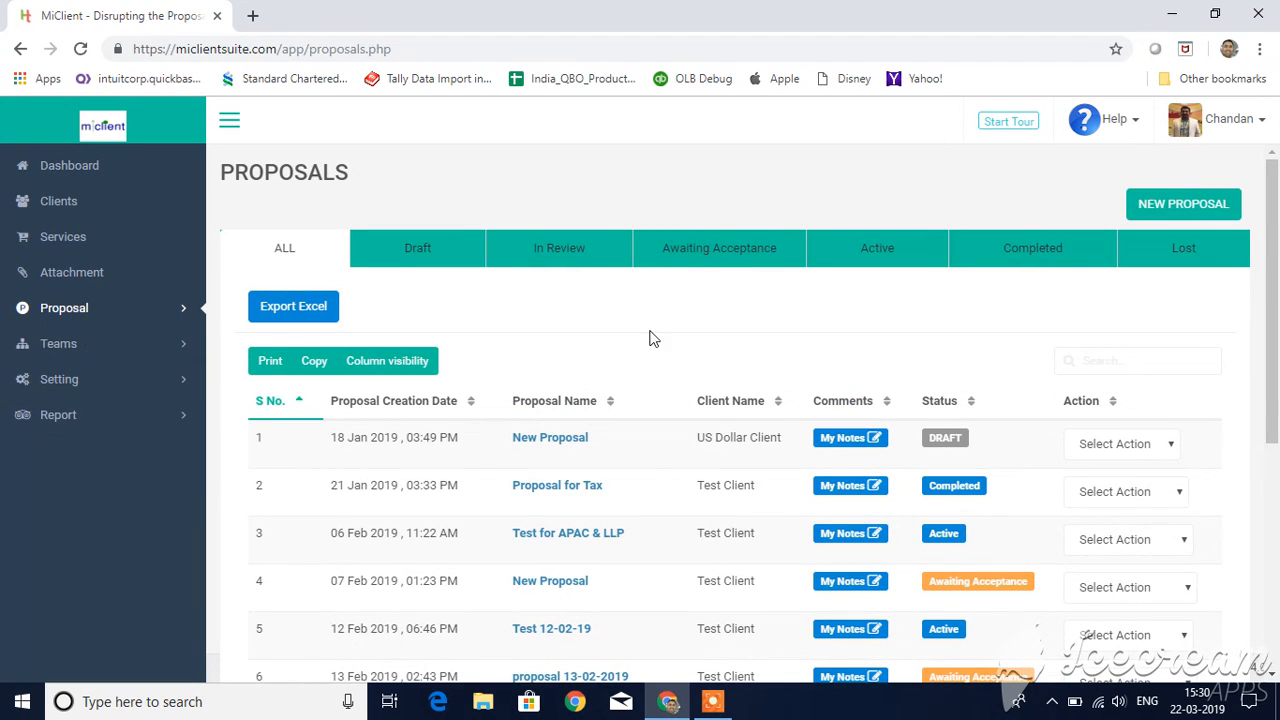
# Step: Open the preview of "A/C Services for New Client" from the proposals awaiting acceptance
pyautogui.click(714, 252)
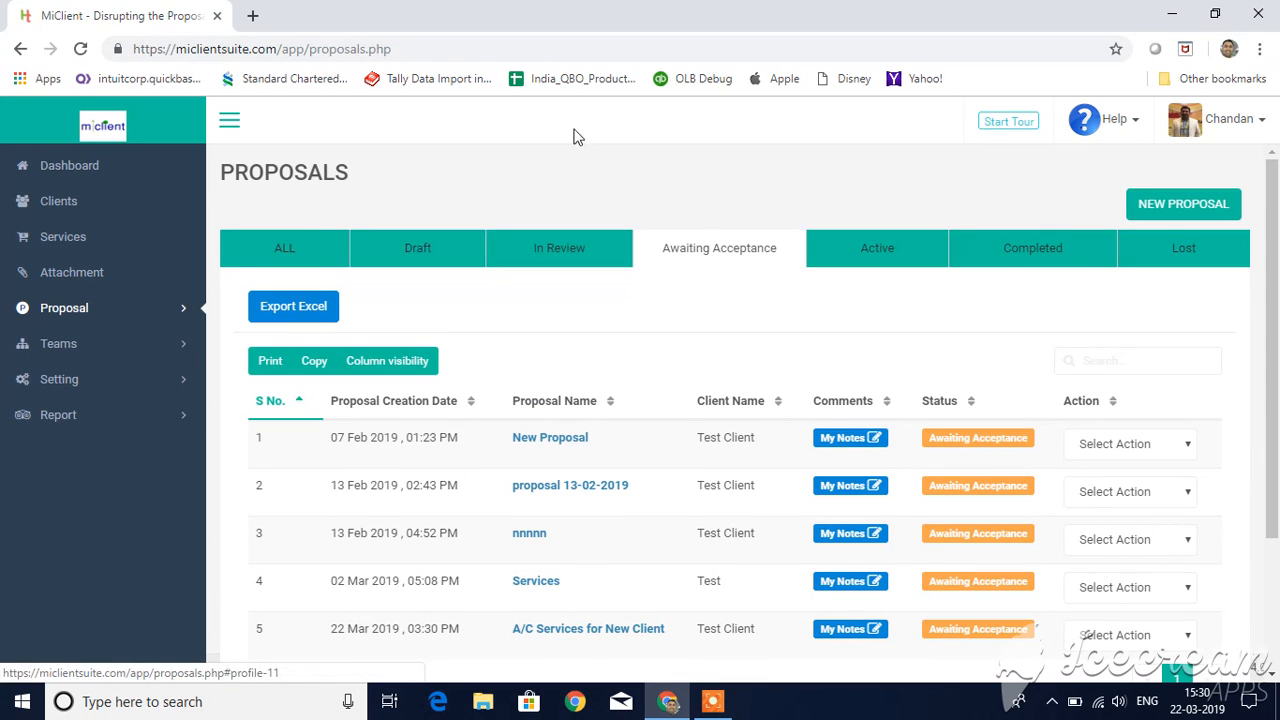
pyautogui.scroll(-2, 685, 340)
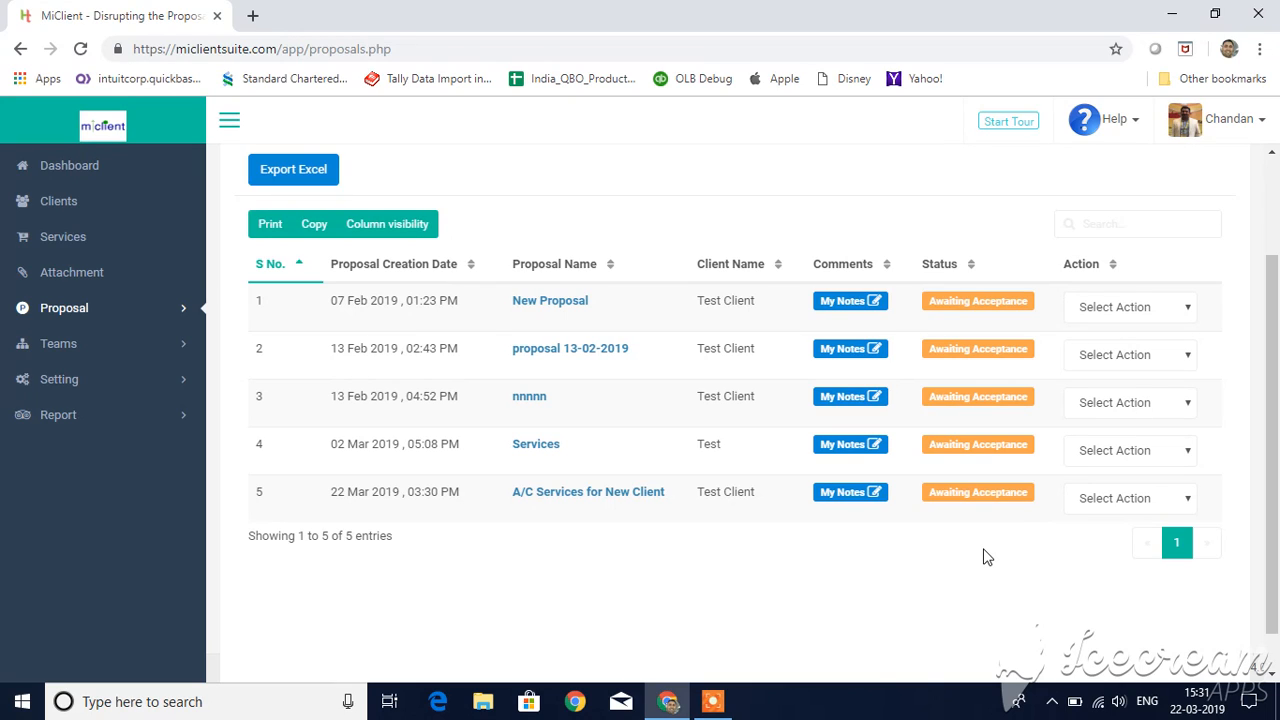
pyautogui.click(654, 493)
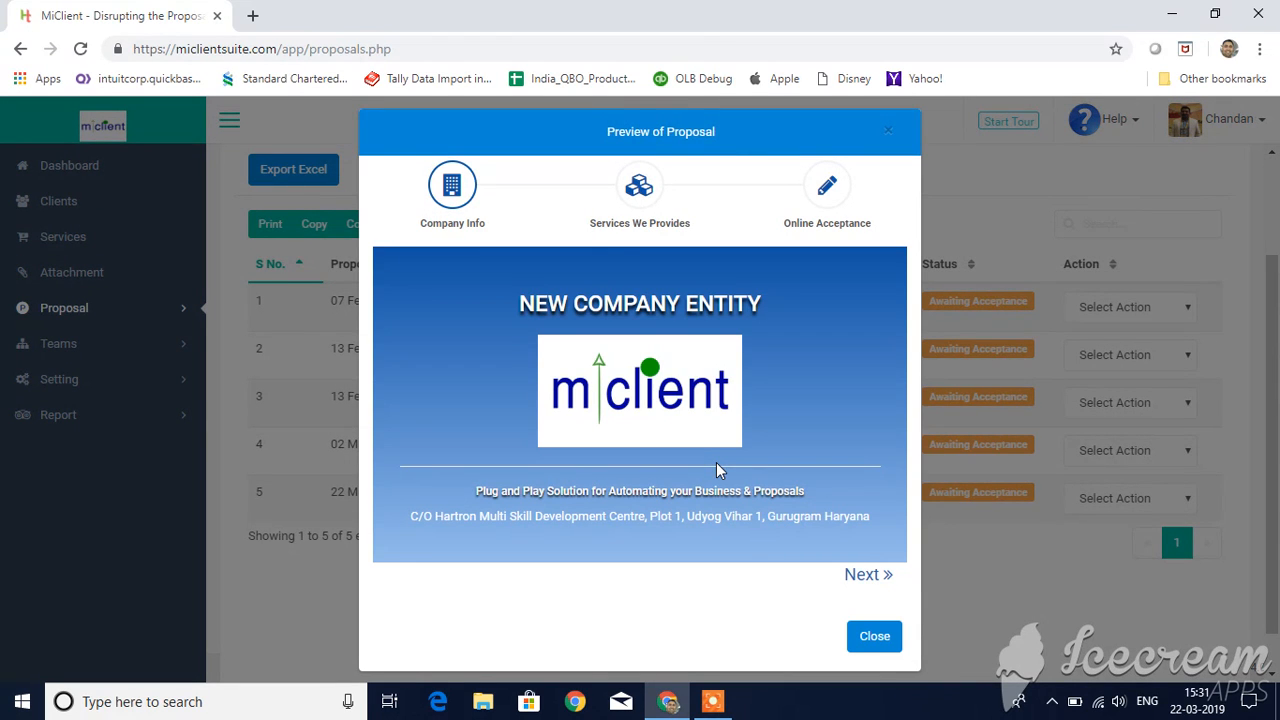
# Step: Examine the company information and the provided services in the proposal preview
pyautogui.click(873, 586)
pyautogui.scroll(-10, 622, 512)
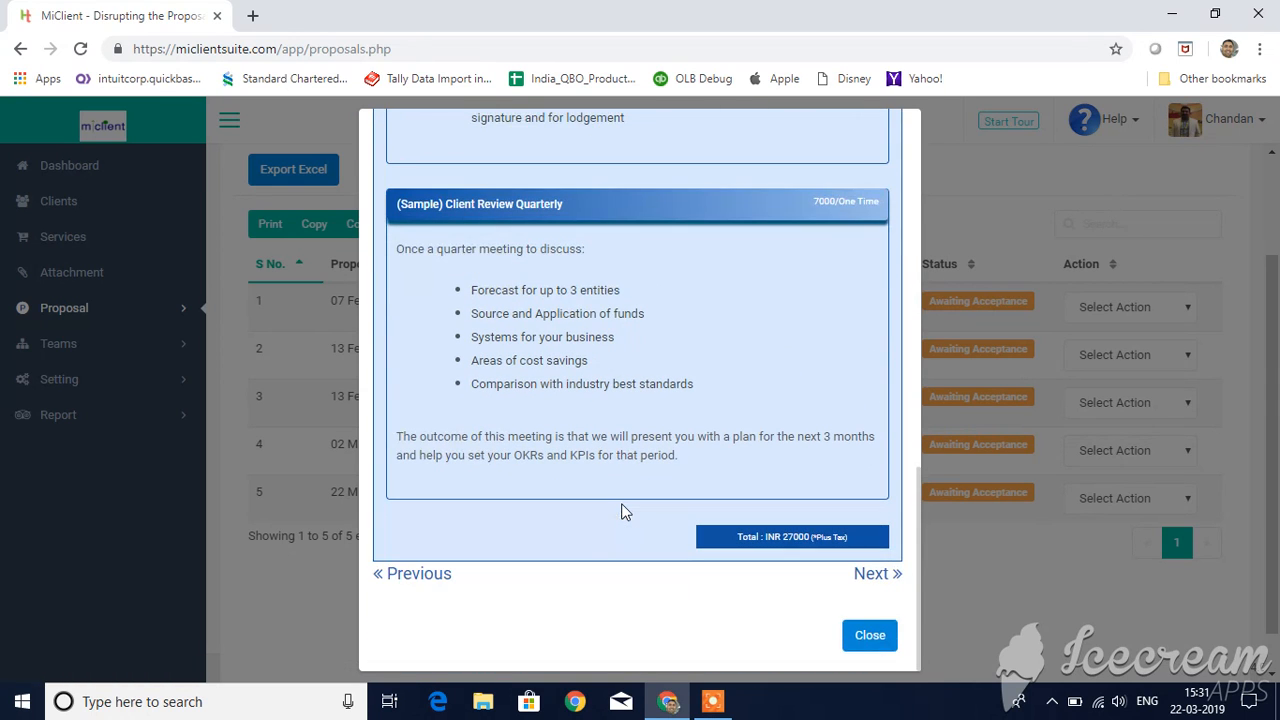
pyautogui.click(410, 574)
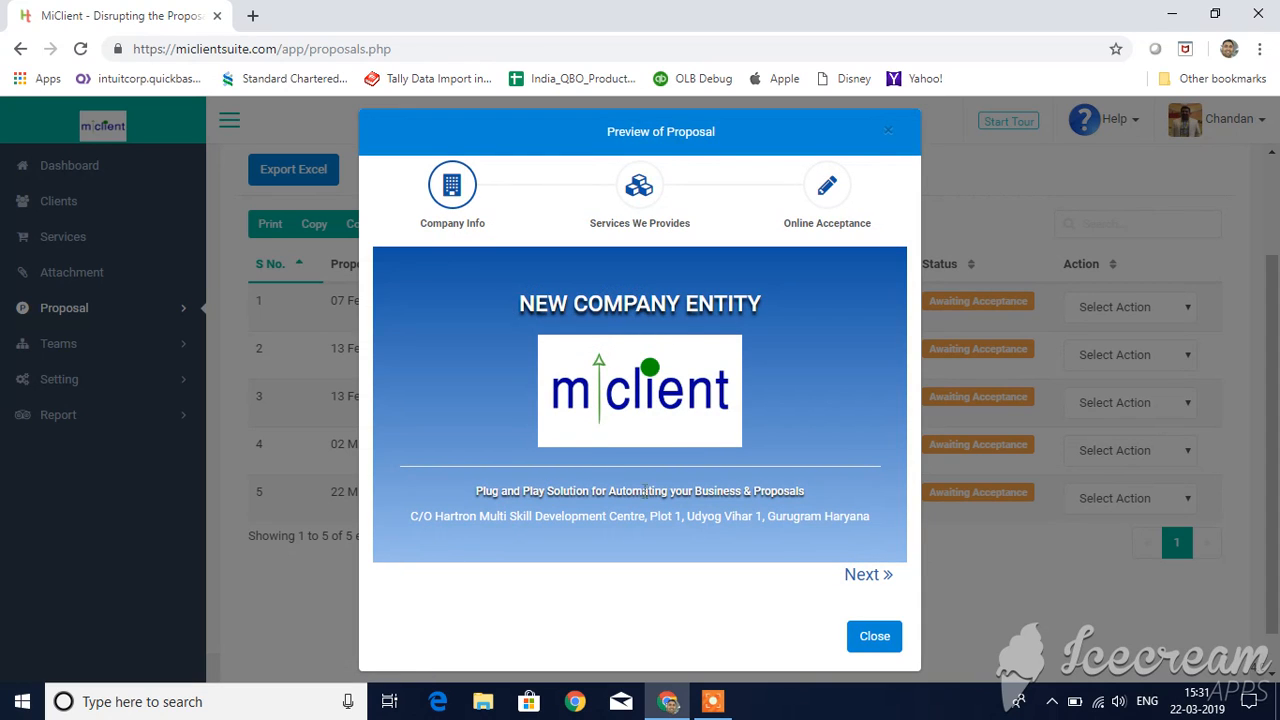
pyautogui.click(882, 576)
pyautogui.scroll(-8, 632, 505)
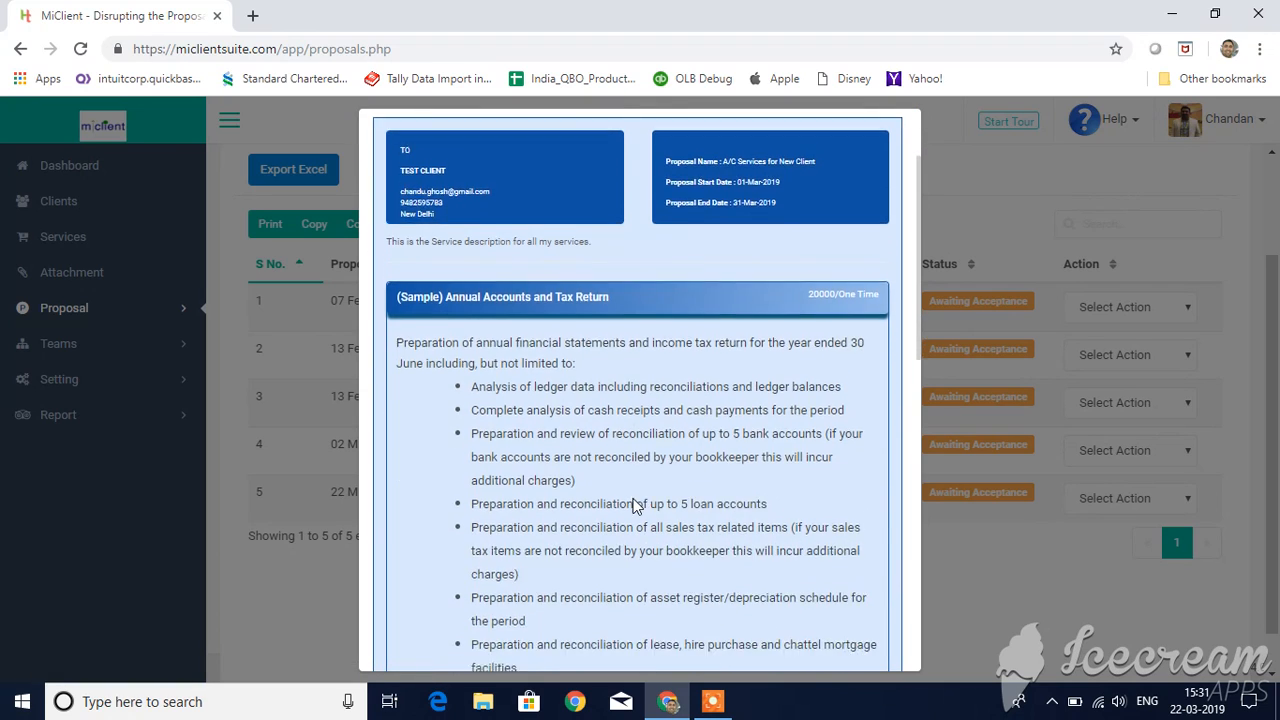
pyautogui.scroll(-2, 632, 505)
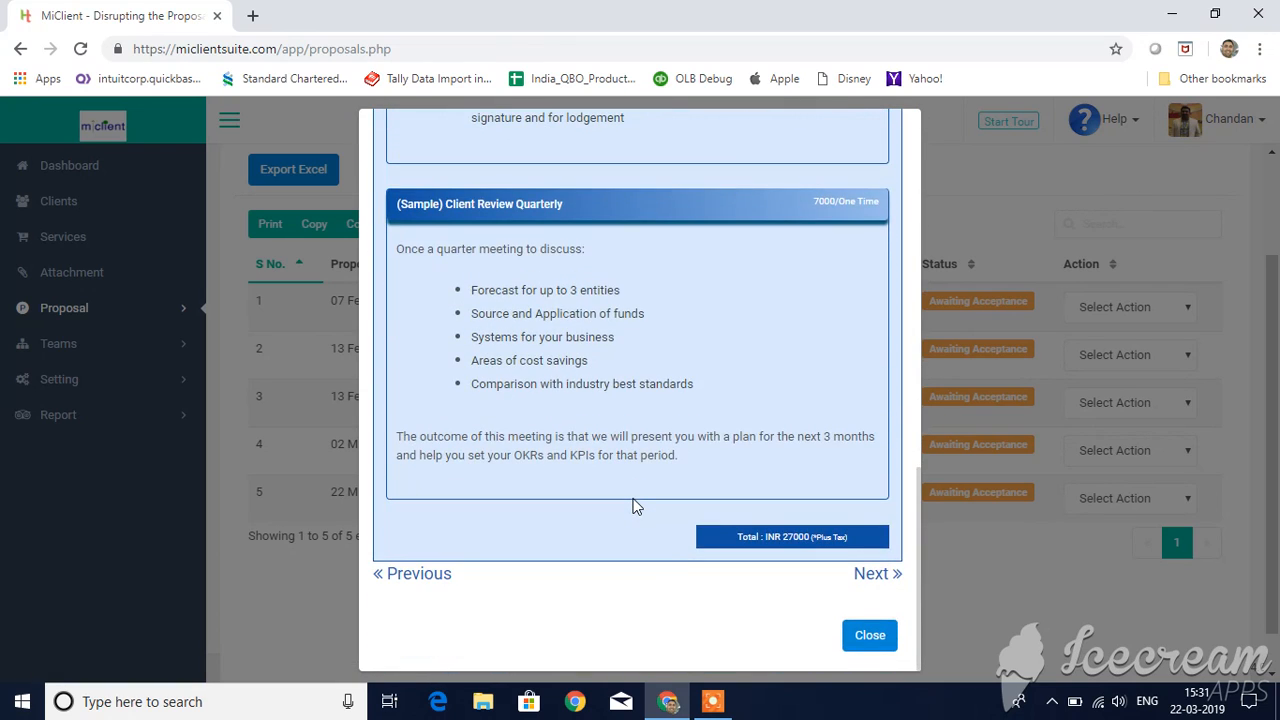
pyautogui.scroll(10, 632, 505)
# Step: Go on to the online acceptance page of the preview and select "I accept the Proposal."
pyautogui.scroll(-10, 634, 503)
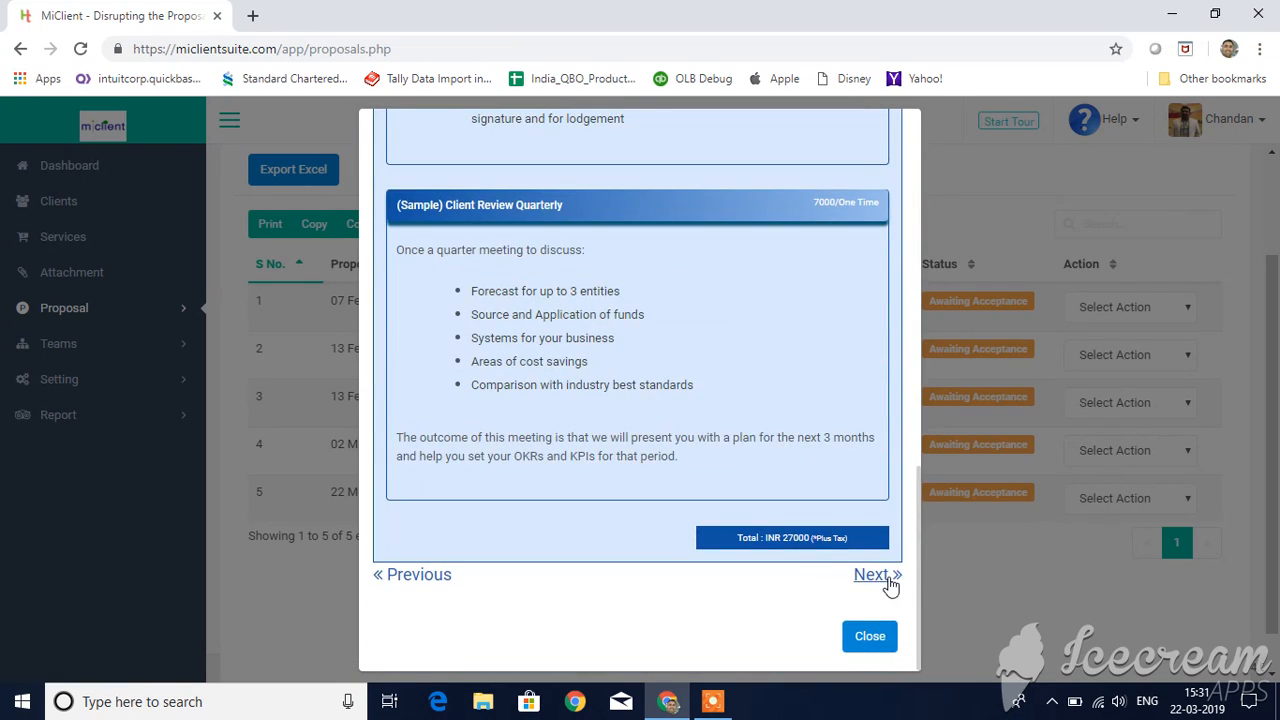
pyautogui.click(888, 580)
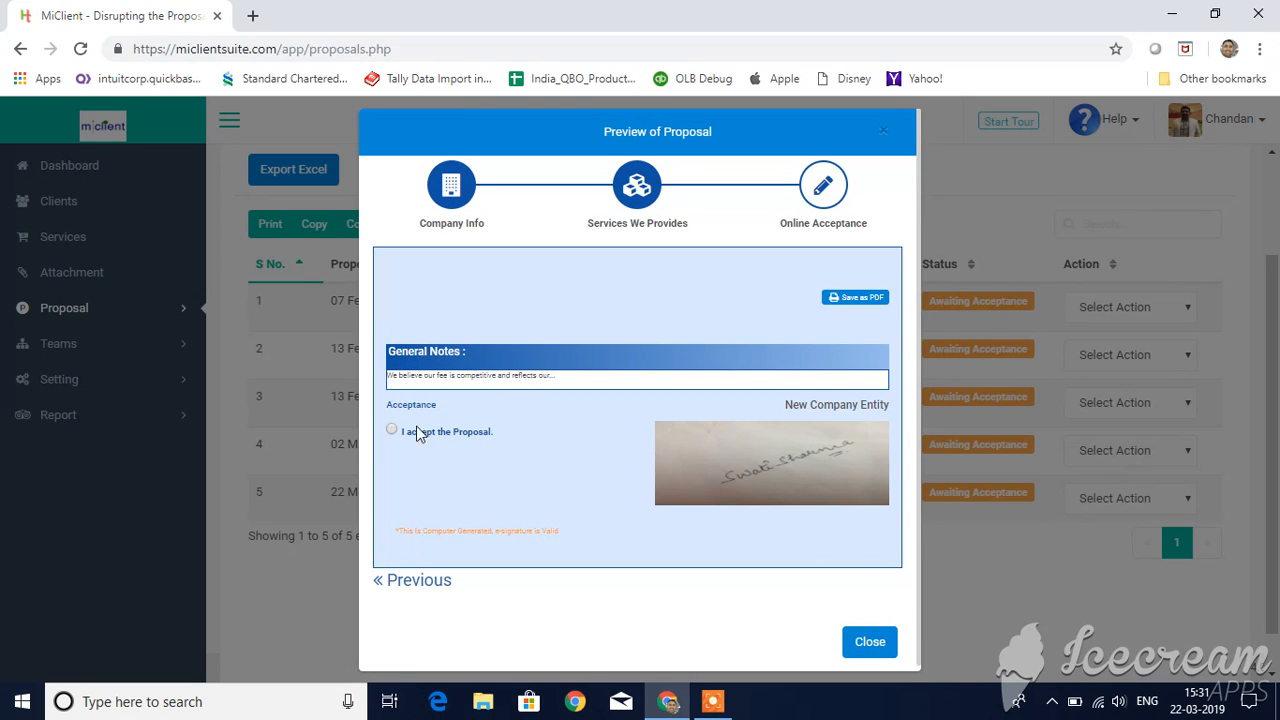
pyautogui.click(390, 430)
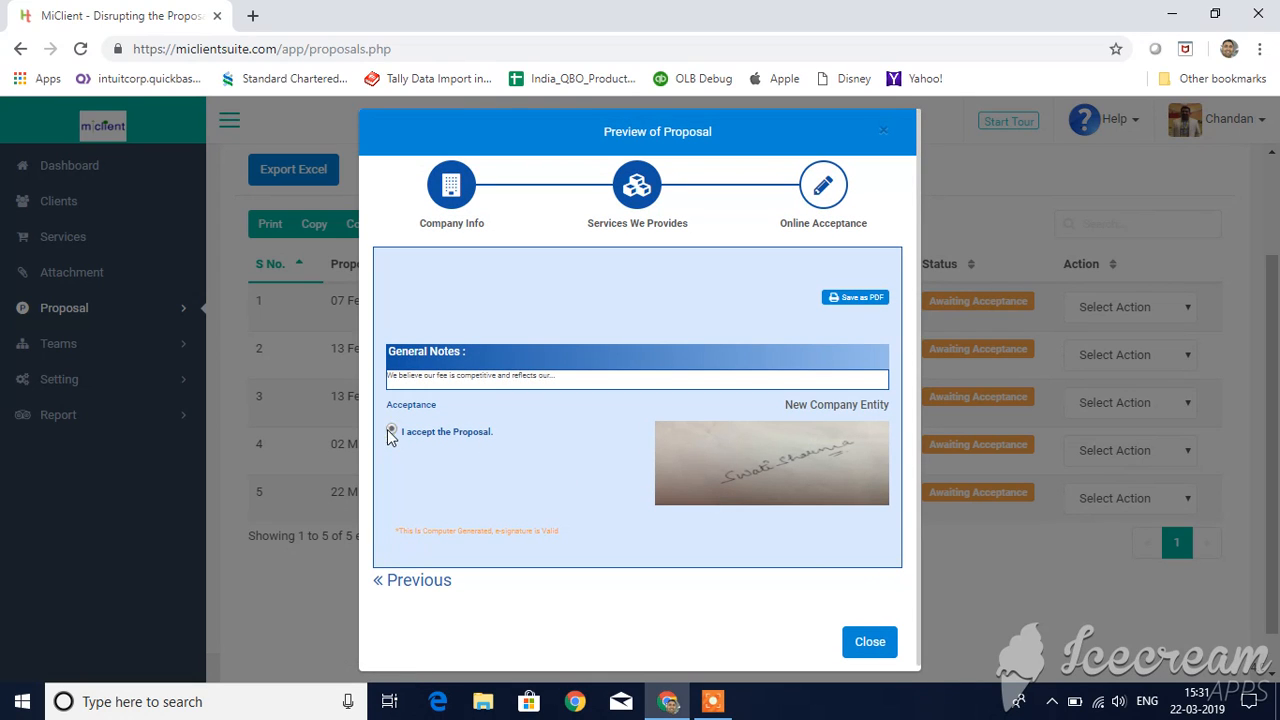